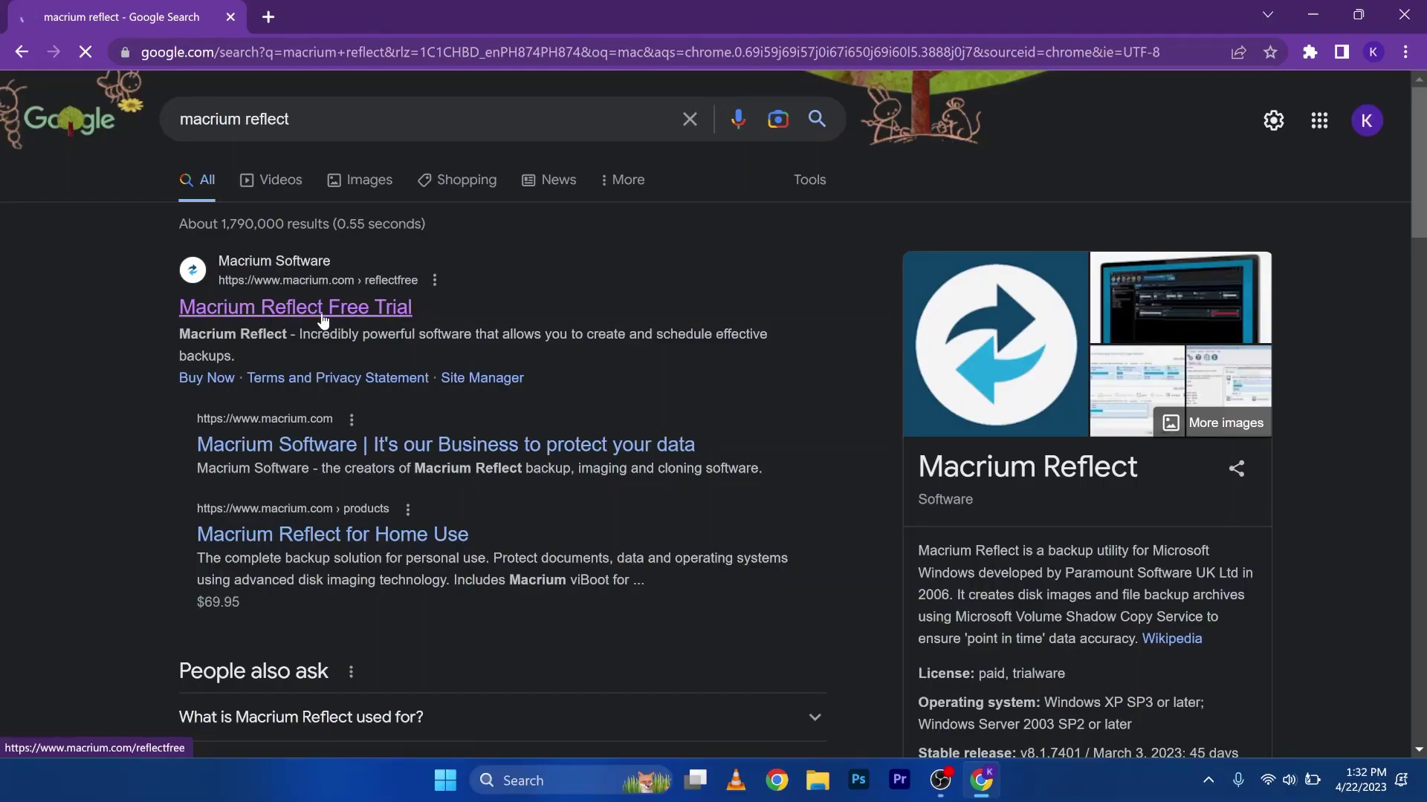
{"action": "scroll", "coordinate": [393, 295], "scroll_direction": "down", "scroll_amount": 5}
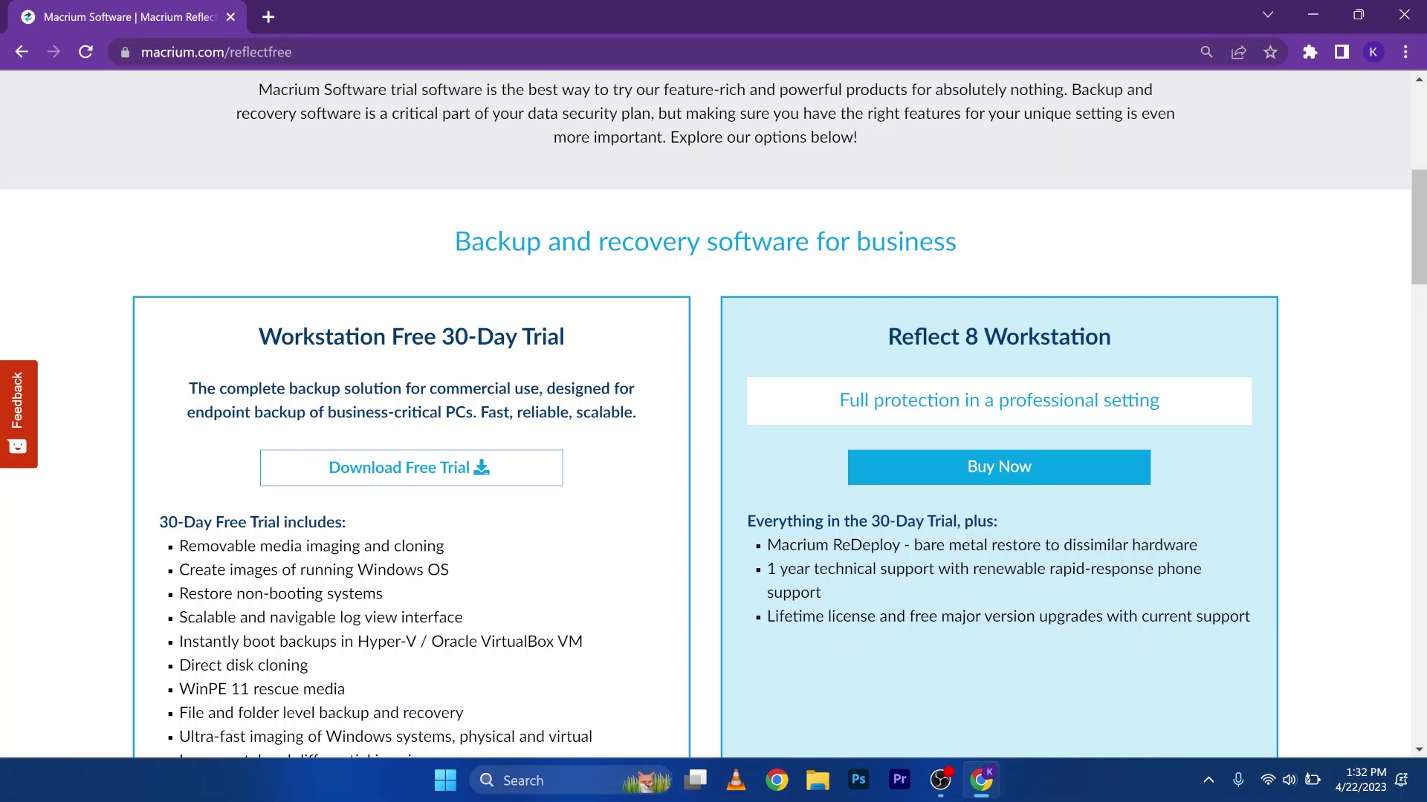
{"action": "scroll", "coordinate": [589, 348], "scroll_direction": "down", "scroll_amount": 3}
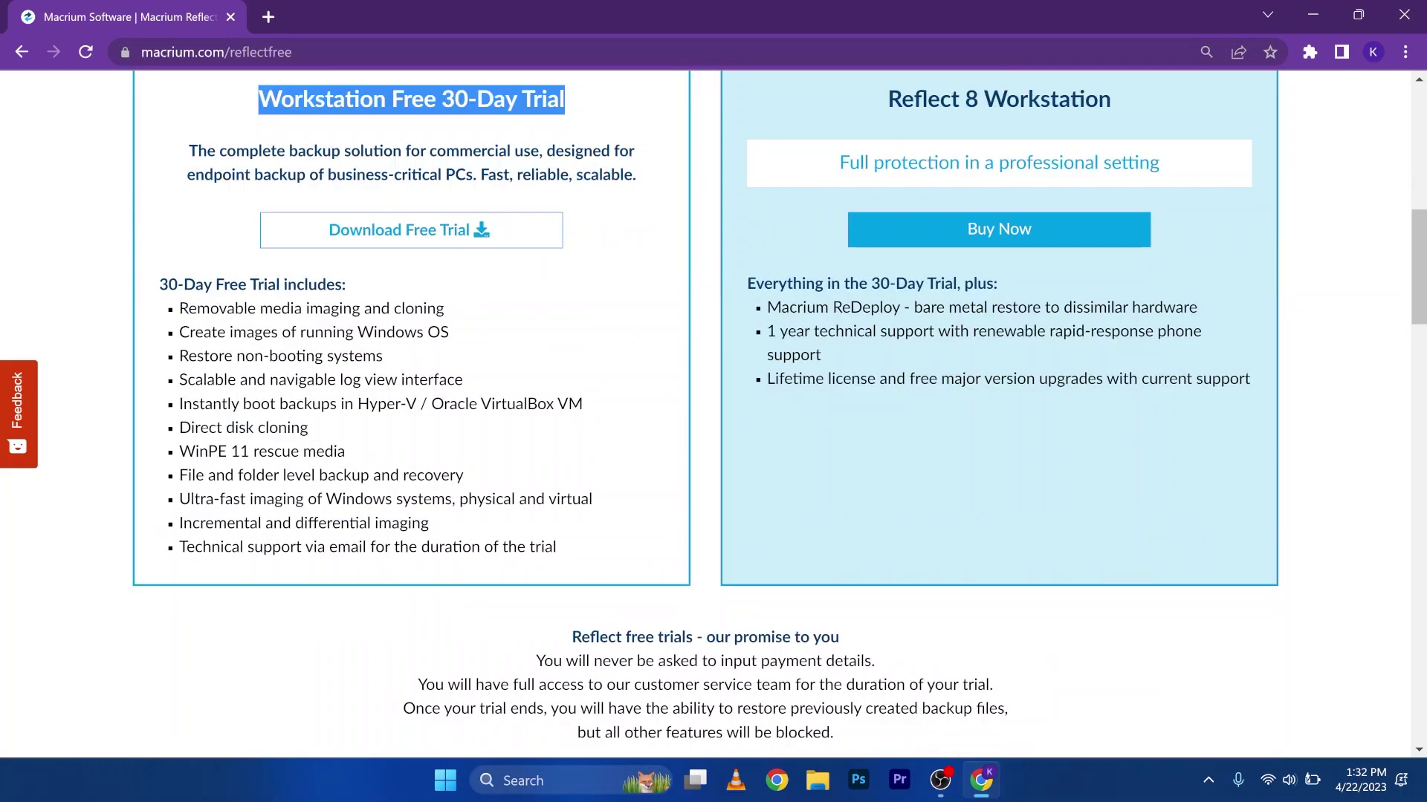
{"action": "scroll", "coordinate": [579, 427], "scroll_direction": "down", "scroll_amount": 2}
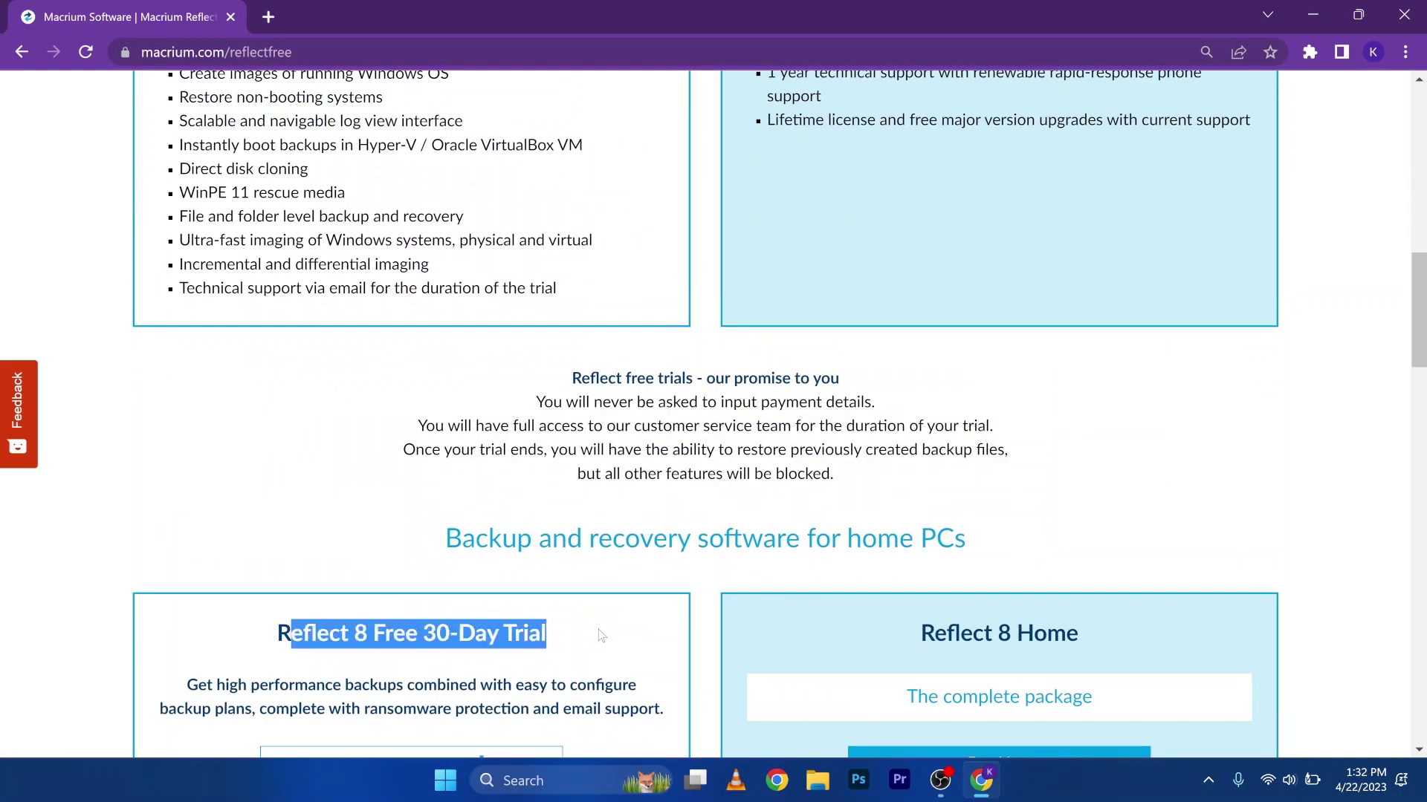
{"action": "scroll", "coordinate": [564, 620], "scroll_direction": "up", "scroll_amount": 4}
{"action": "scroll", "coordinate": [565, 620], "scroll_direction": "down", "scroll_amount": 2}
{"action": "scroll", "coordinate": [558, 603], "scroll_direction": "down", "scroll_amount": 3}
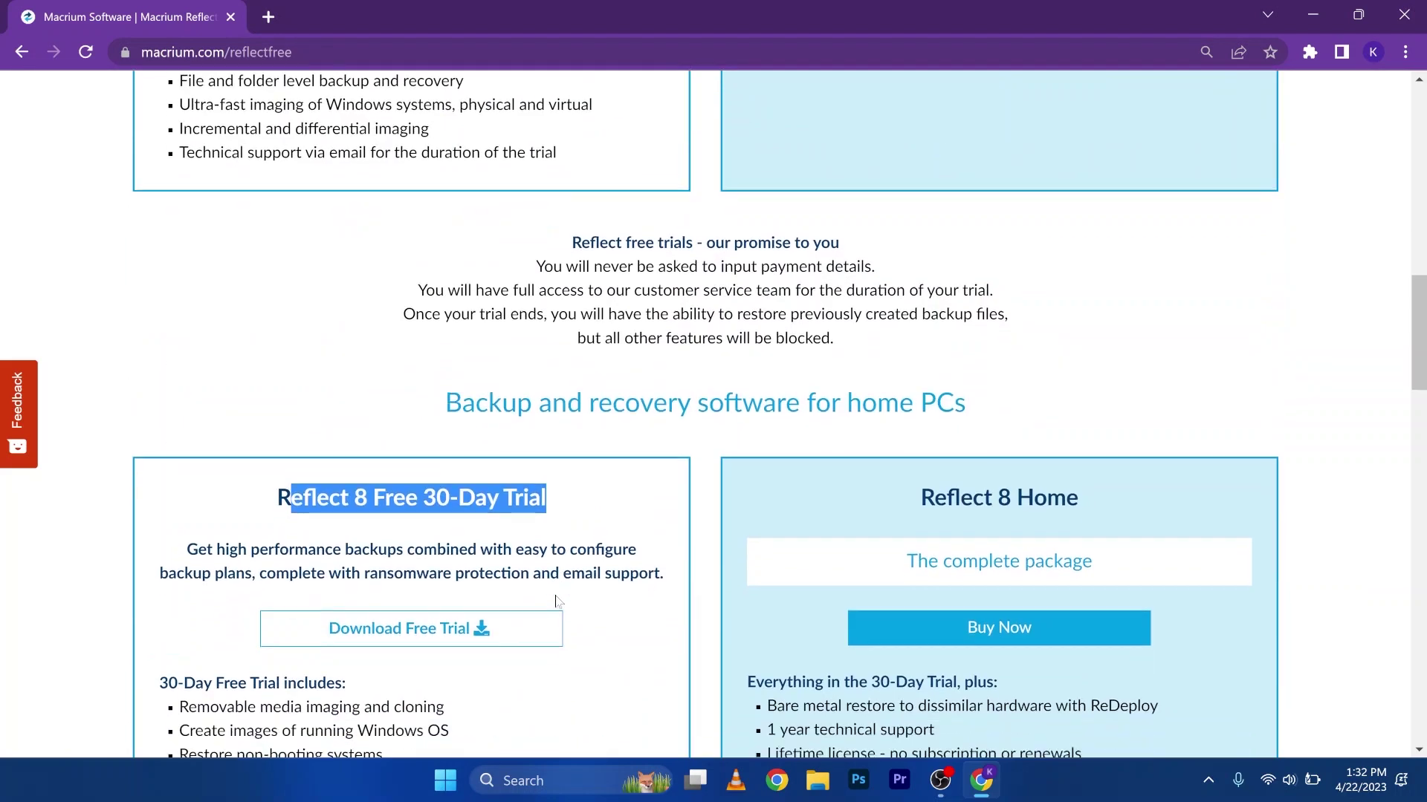
{"action": "scroll", "coordinate": [549, 562], "scroll_direction": "down", "scroll_amount": 2}
Step: Register for the Reflect 8 free 30-day trial using the suggested email address
{"action": "left_click", "coordinate": [420, 465]}
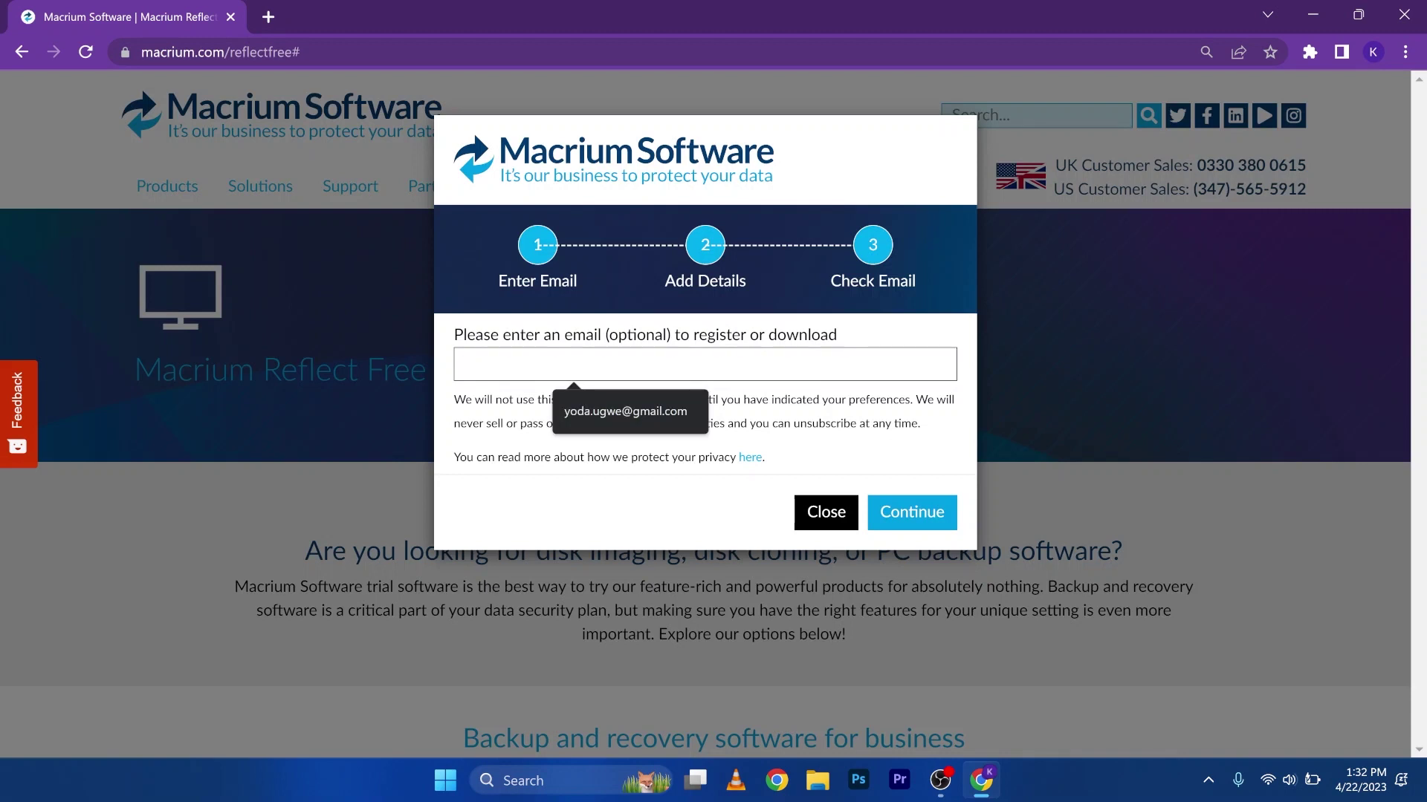
{"action": "left_click", "coordinate": [646, 410]}
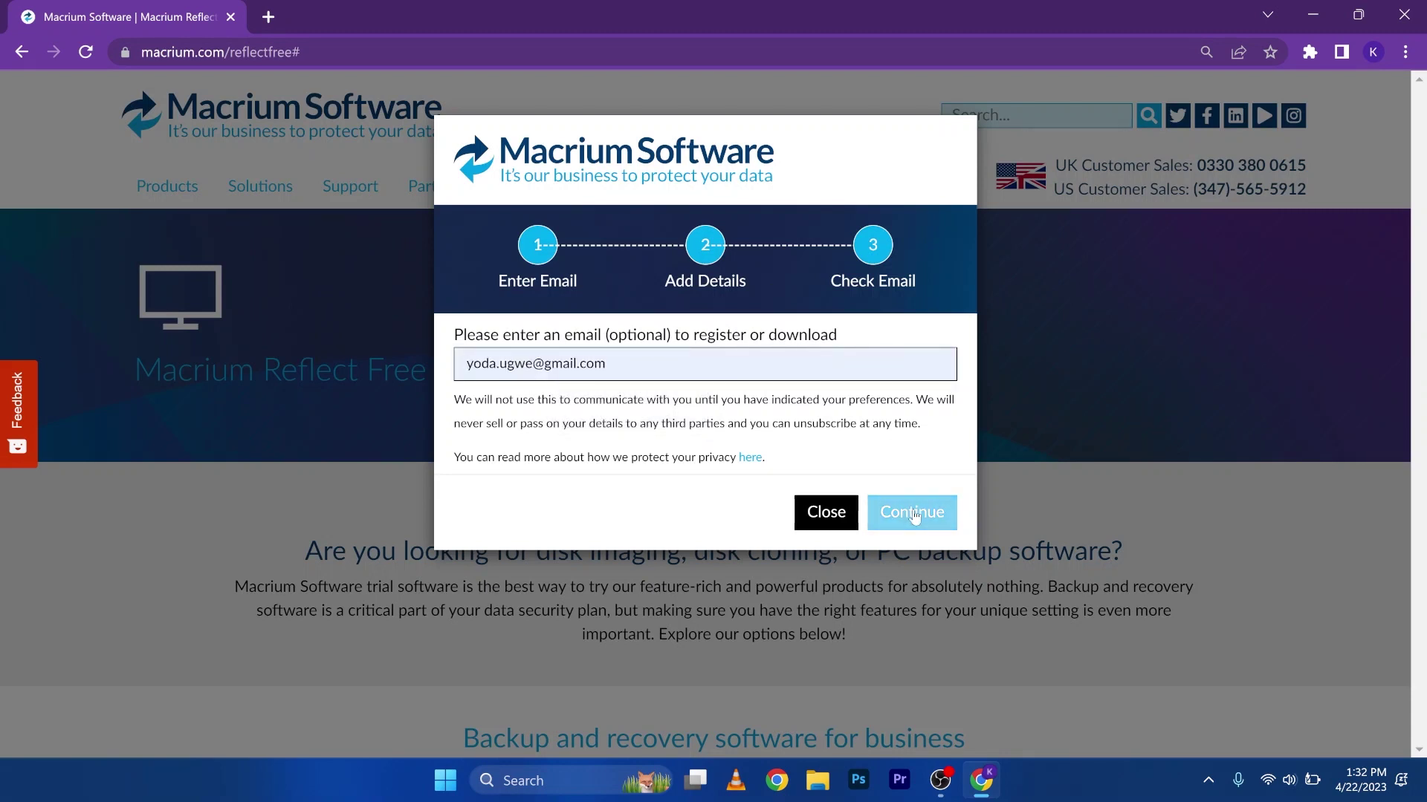
{"action": "left_click", "coordinate": [913, 515]}
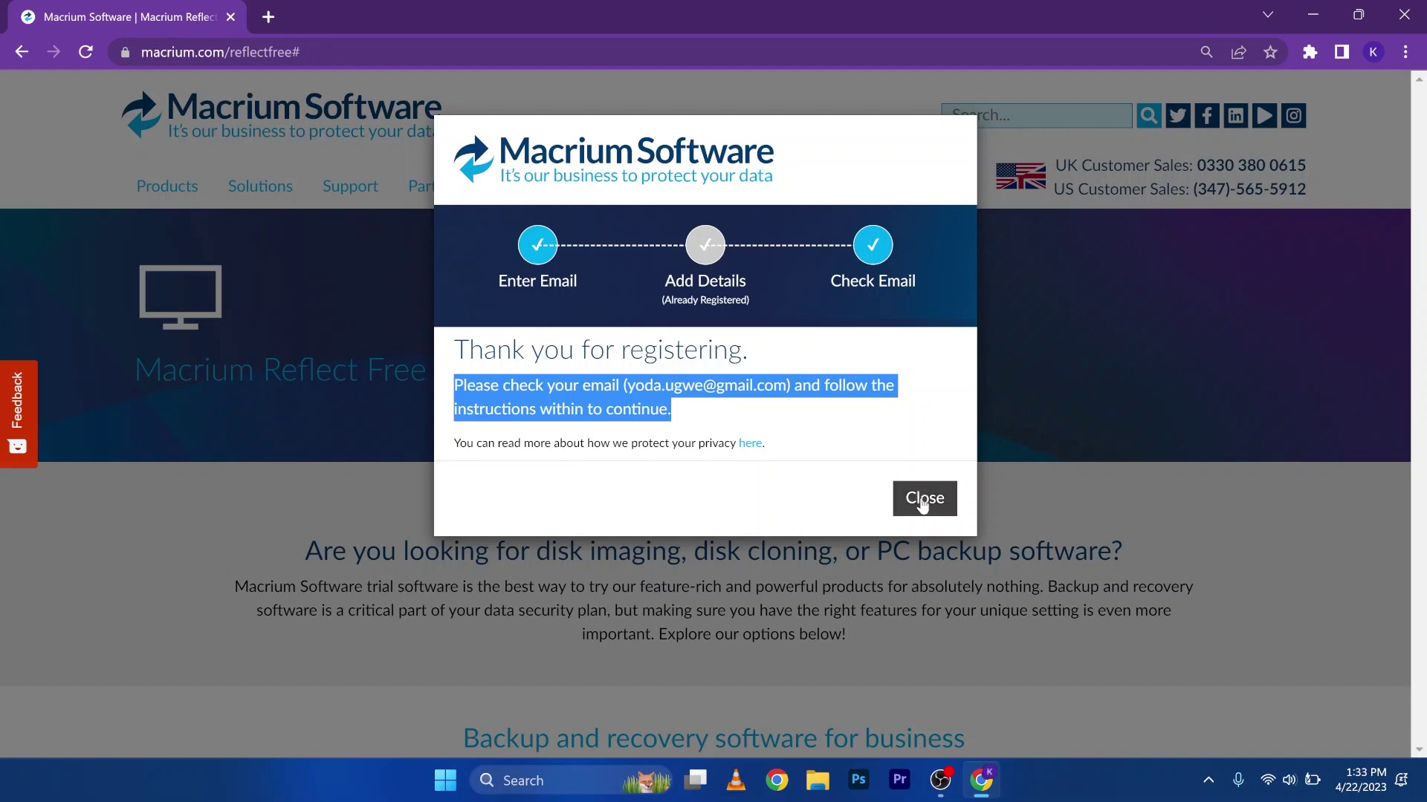
{"action": "left_click", "coordinate": [955, 653]}
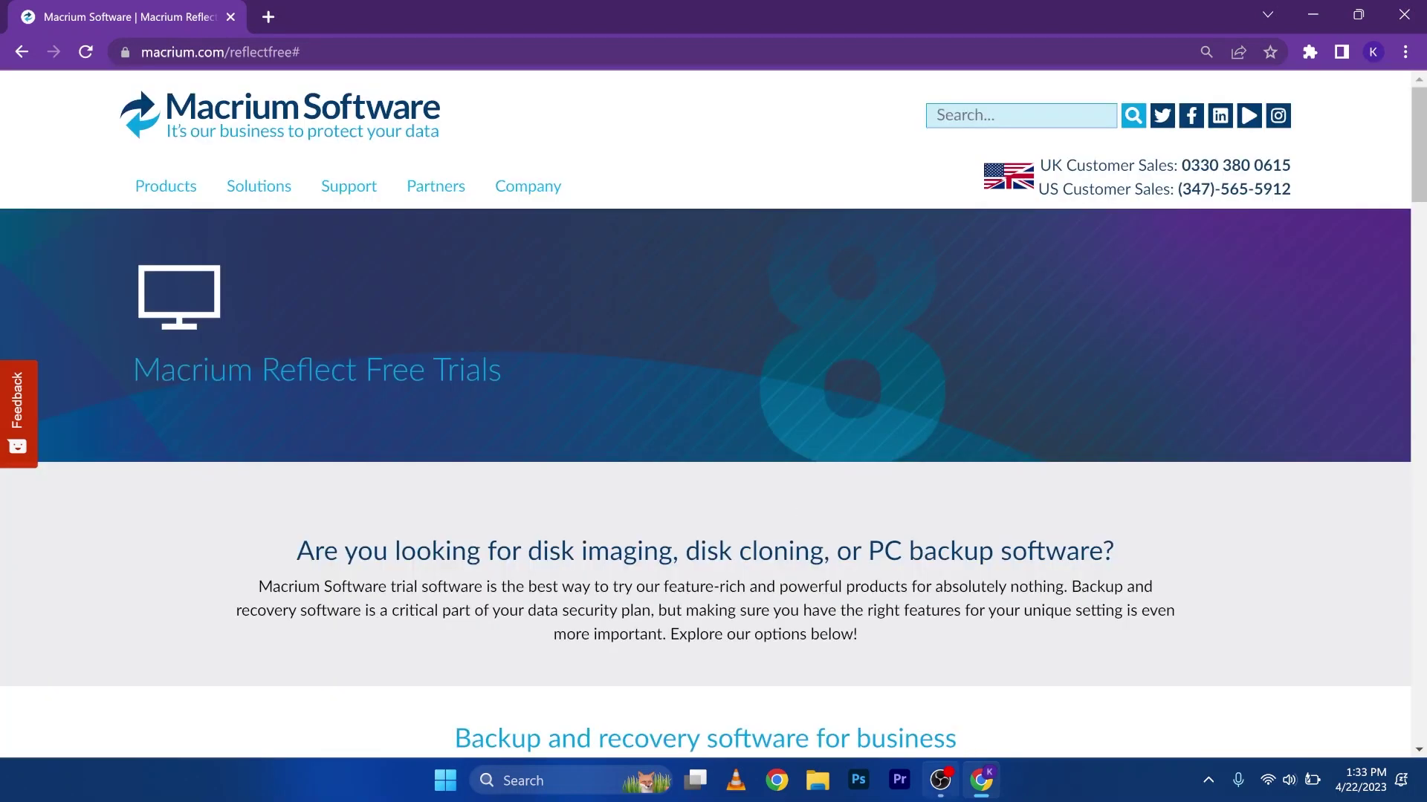
Step: In Gmail, open the Macrium Software Registration email and follow its VerifySoftware download link
{"action": "left_click", "coordinate": [271, 16]}
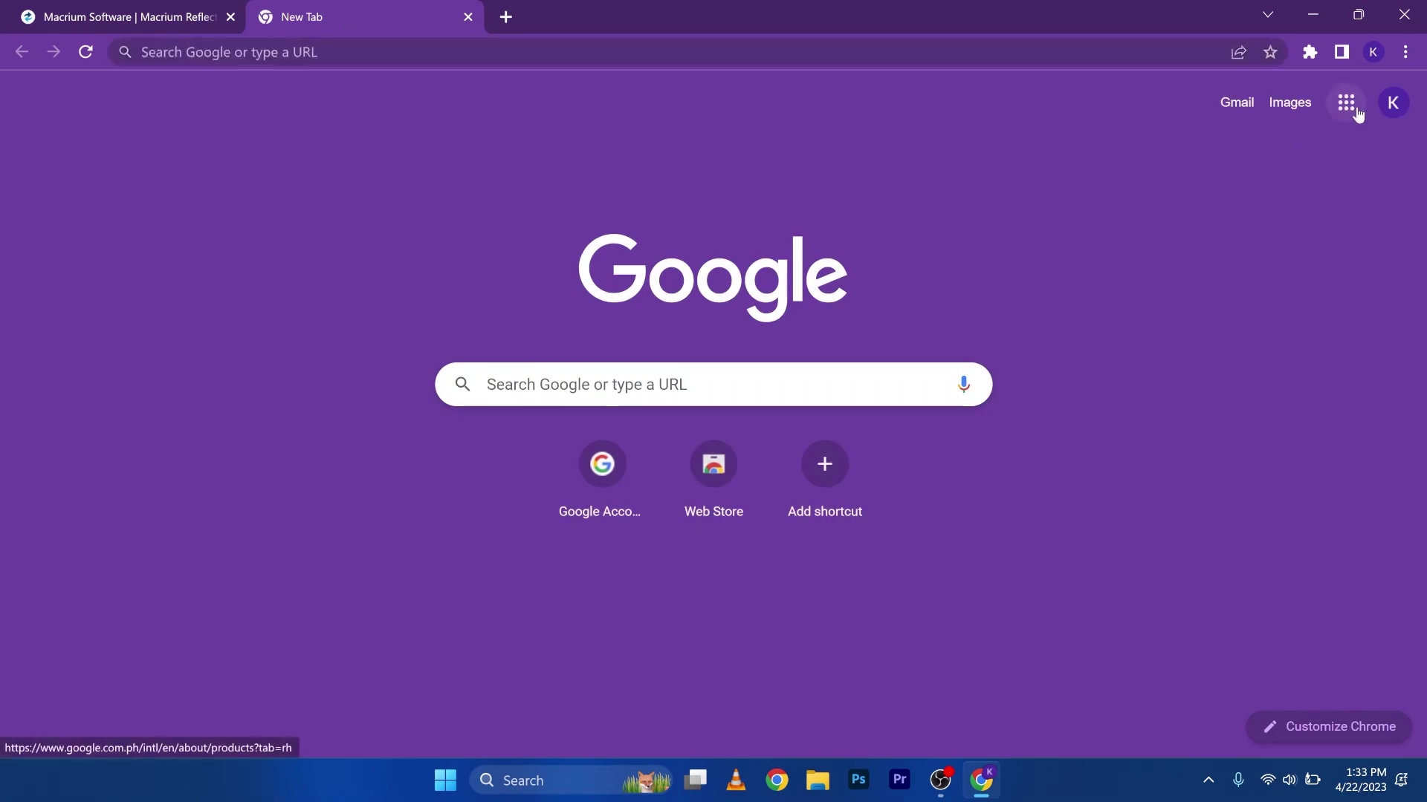
{"action": "left_click", "coordinate": [1345, 104]}
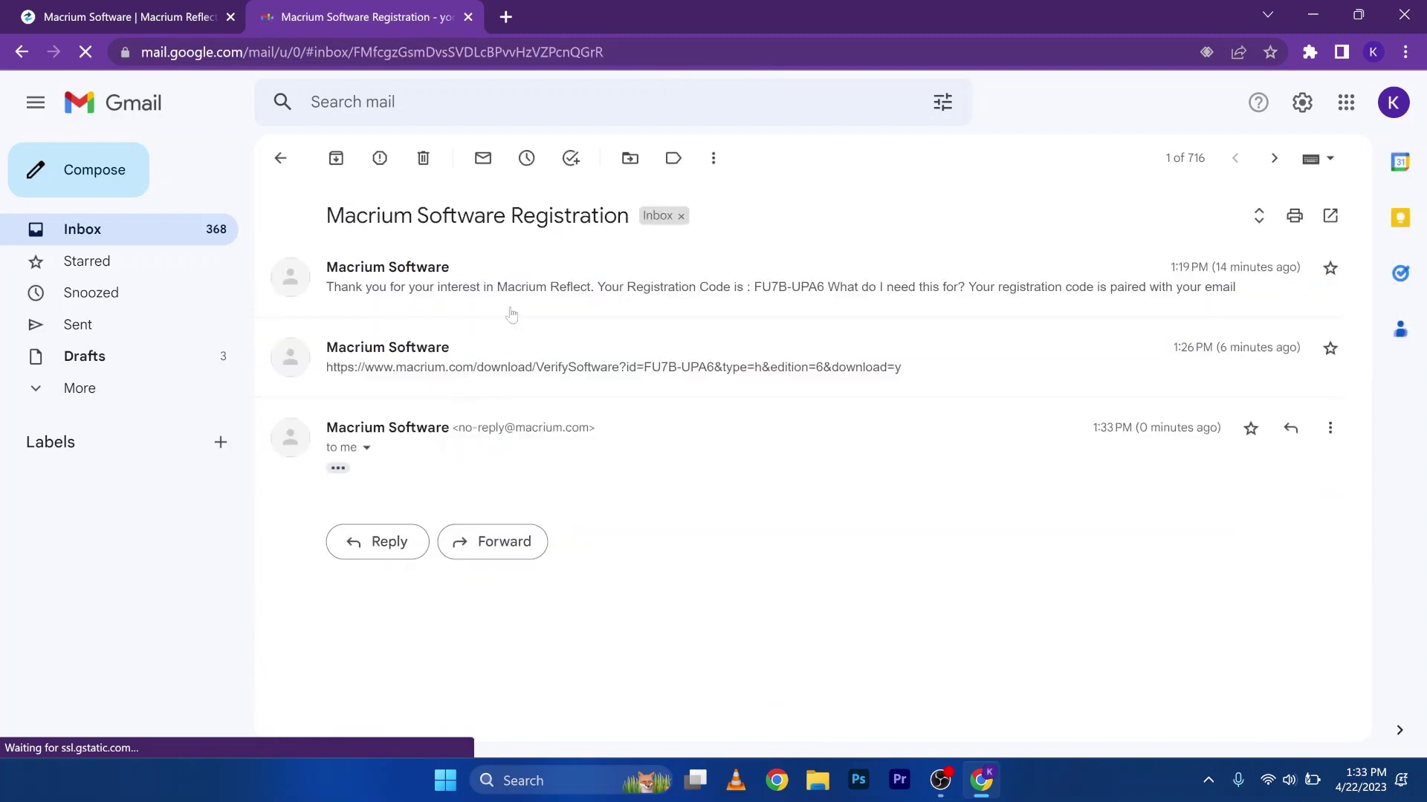
{"action": "left_click", "coordinate": [520, 297]}
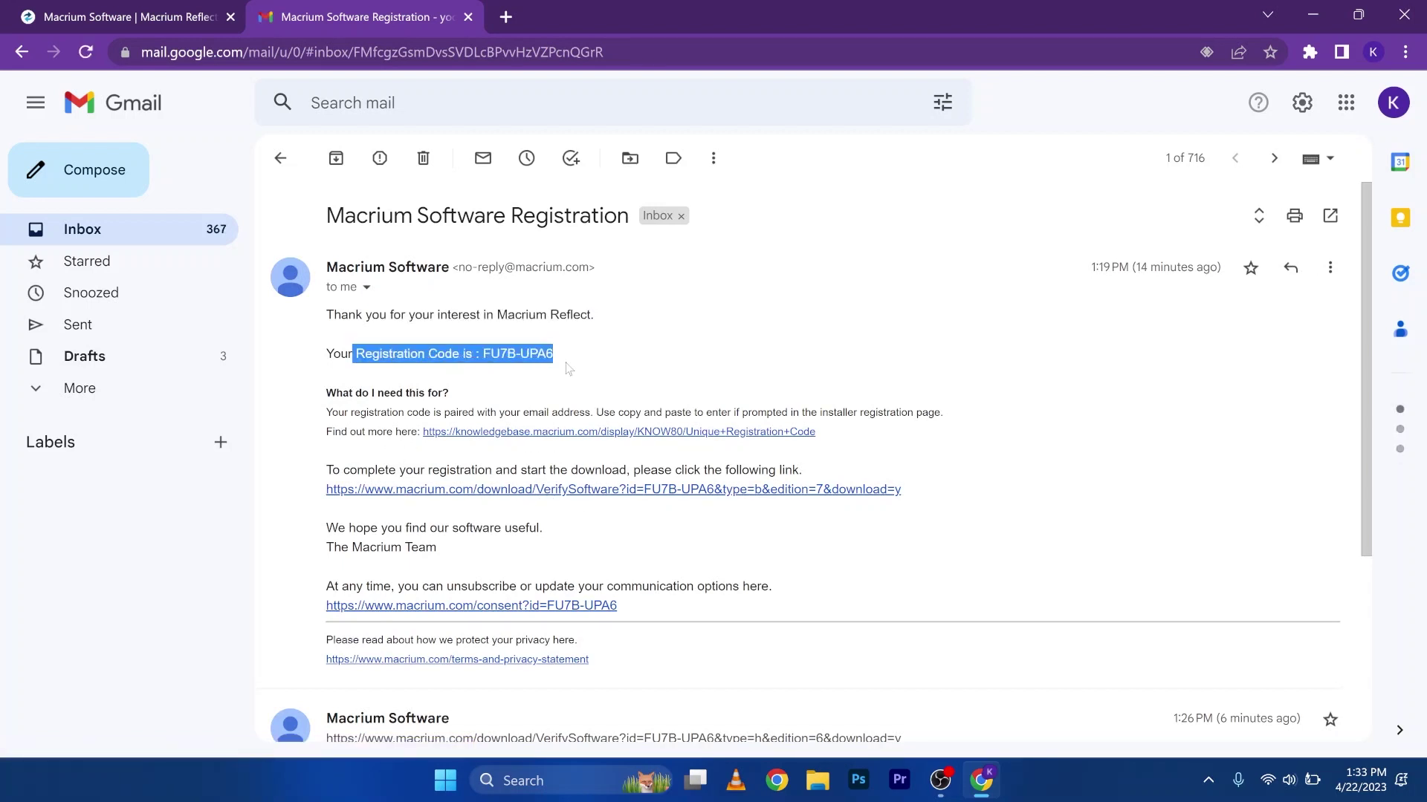
{"action": "left_click", "coordinate": [536, 490]}
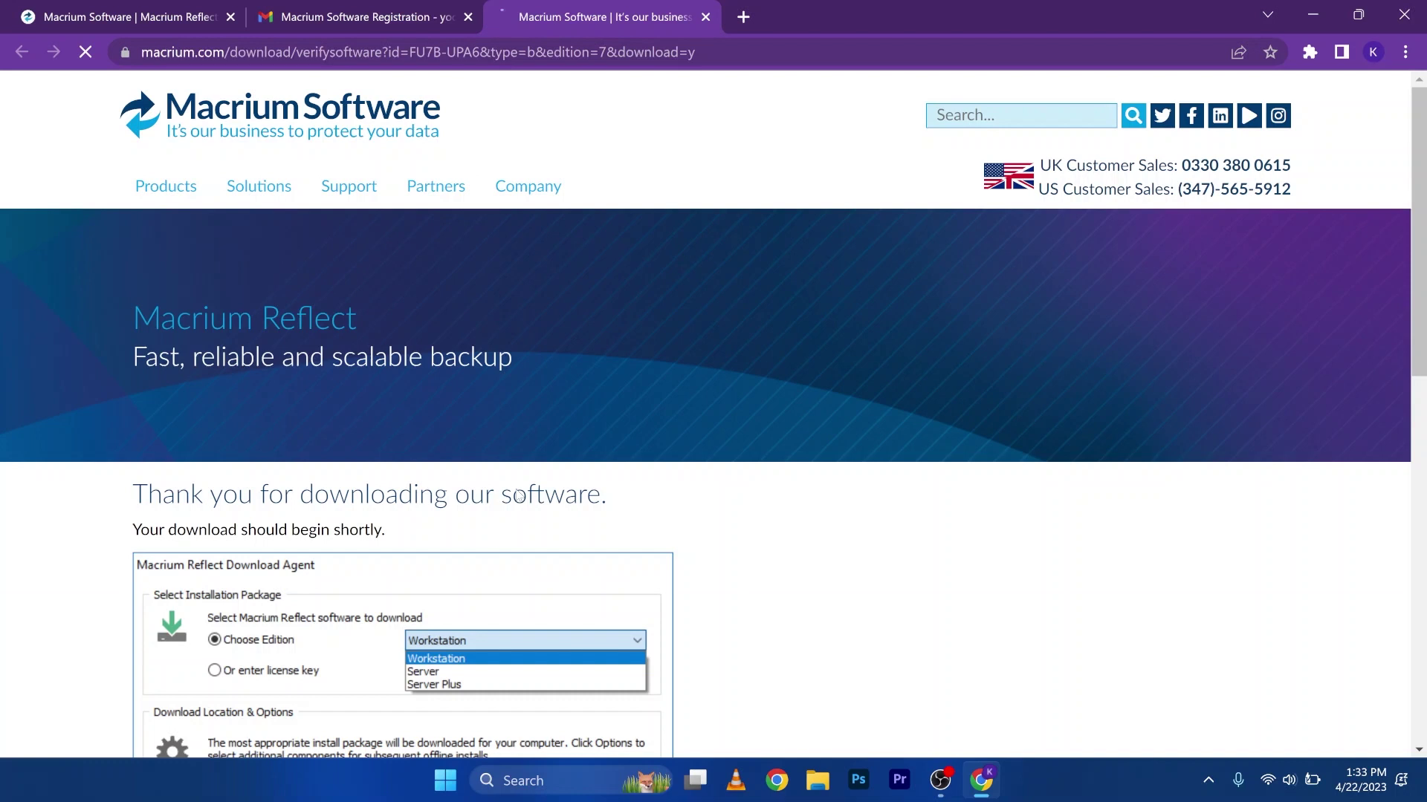
{"action": "scroll", "coordinate": [516, 495], "scroll_direction": "down", "scroll_amount": 3}
{"action": "scroll", "coordinate": [517, 495], "scroll_direction": "down", "scroll_amount": 3}
{"action": "scroll", "coordinate": [516, 495], "scroll_direction": "down", "scroll_amount": 4}
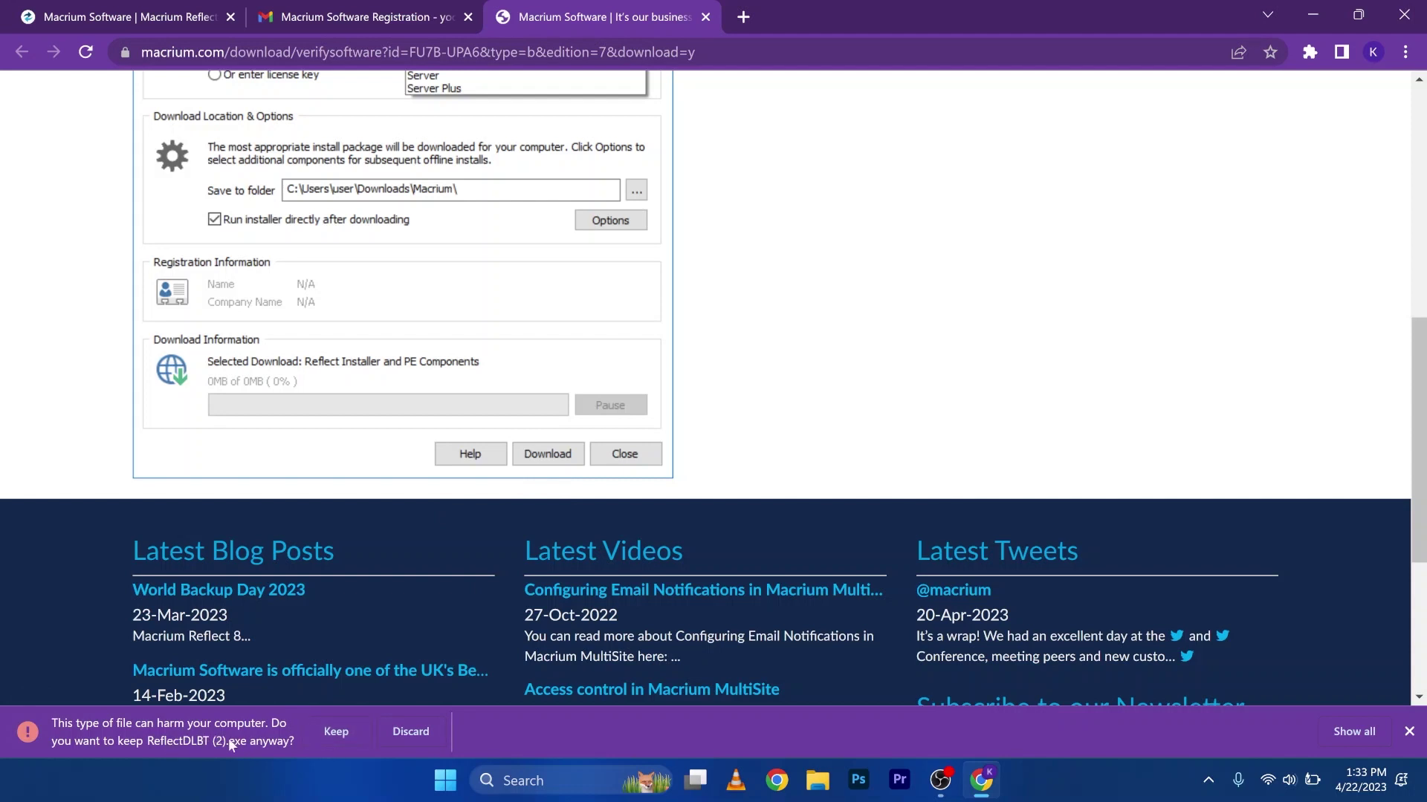
Step: Keep the downloaded agent and re-download the Workstation installer, overwriting the existing files
{"action": "left_click", "coordinate": [336, 732]}
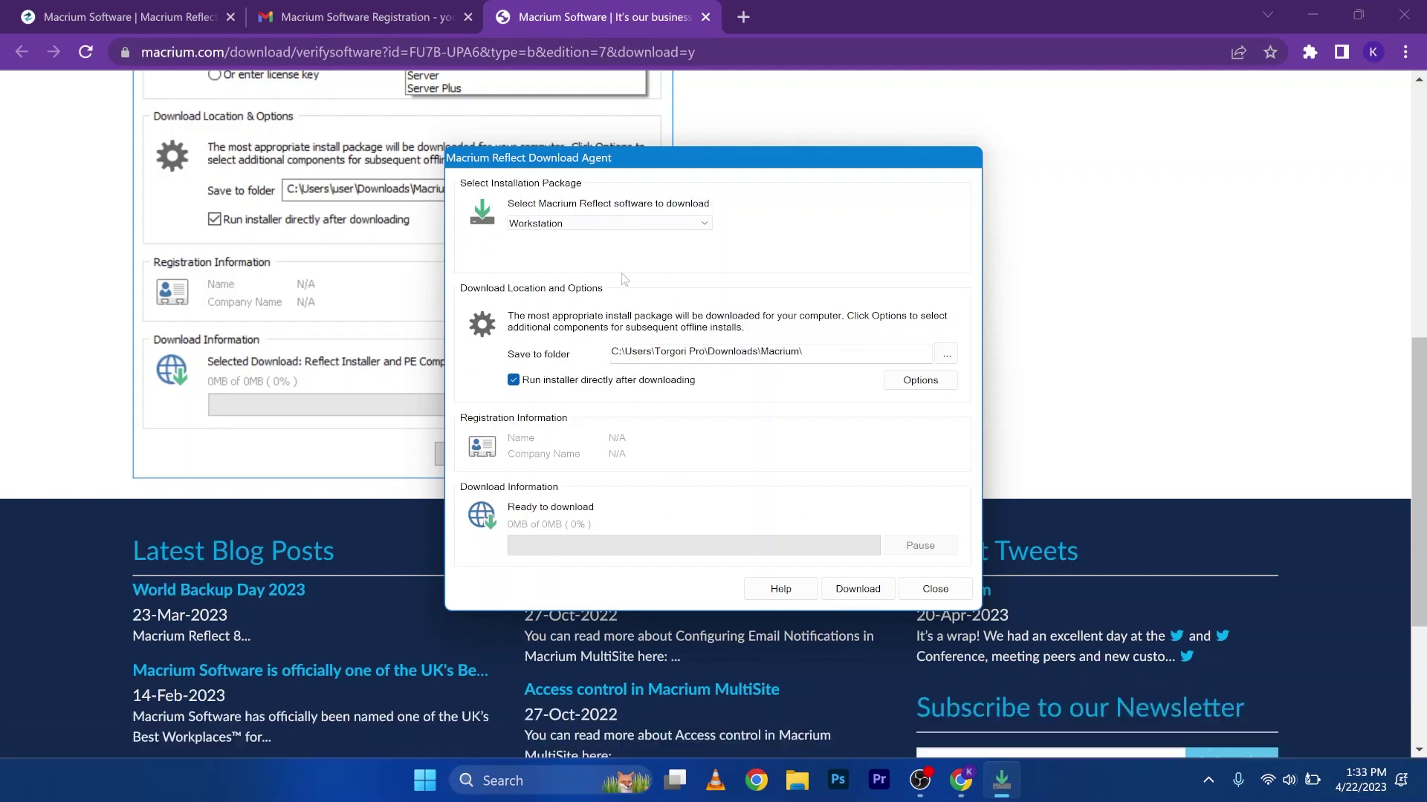
{"action": "left_click", "coordinate": [656, 223]}
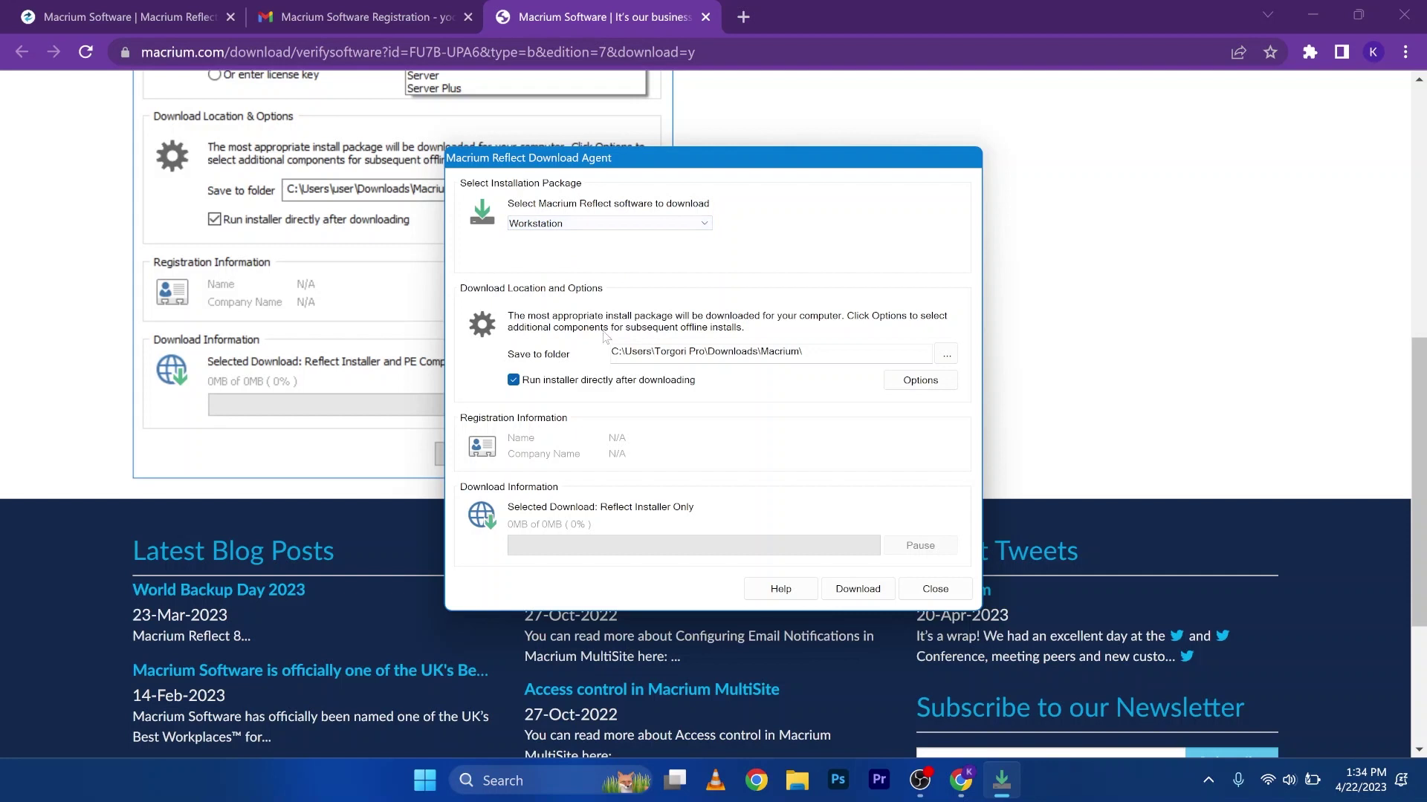
{"action": "left_click", "coordinate": [856, 589]}
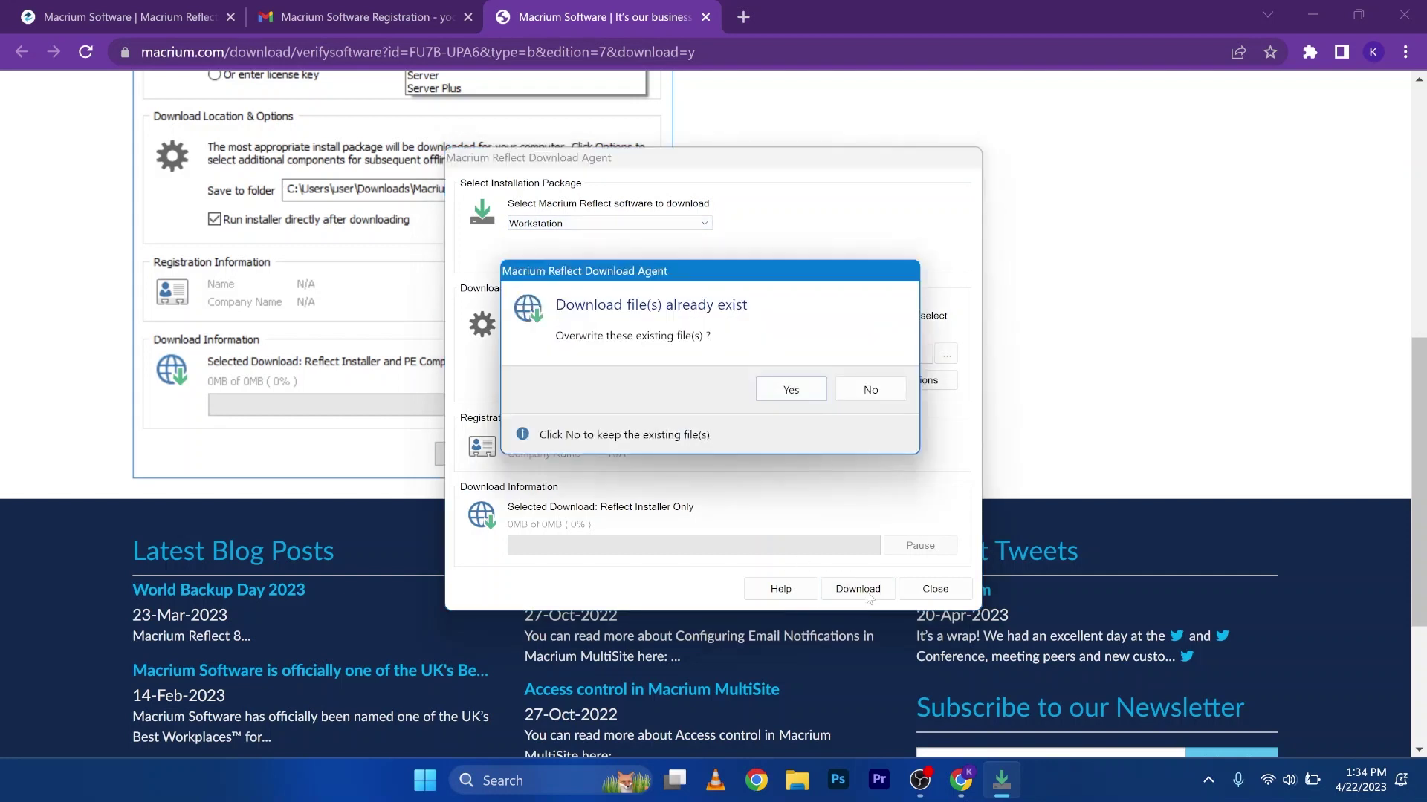
{"action": "left_click", "coordinate": [791, 389]}
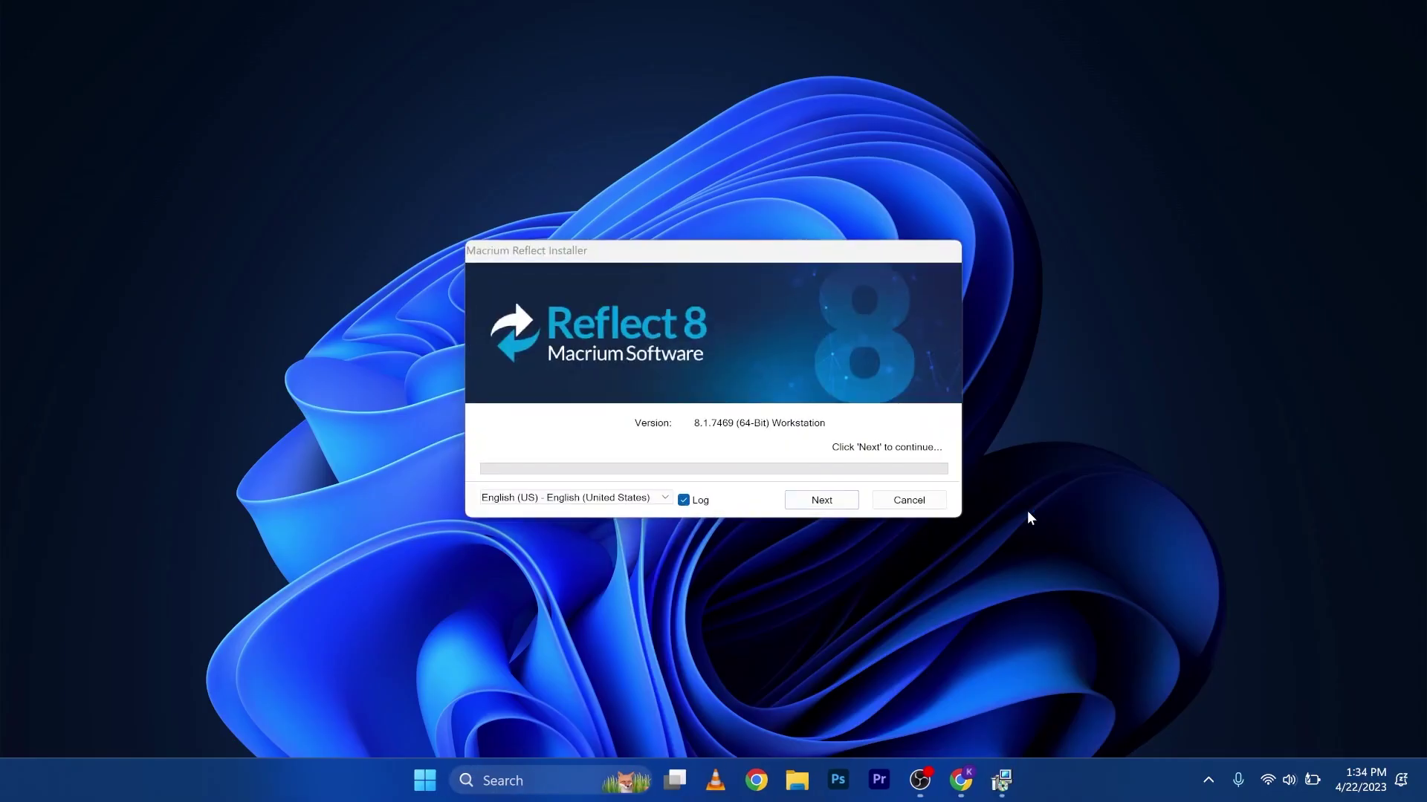
Step: Repair the existing Macrium Reflect Workstation installation and finish the setup wizard
{"action": "left_click", "coordinate": [837, 502]}
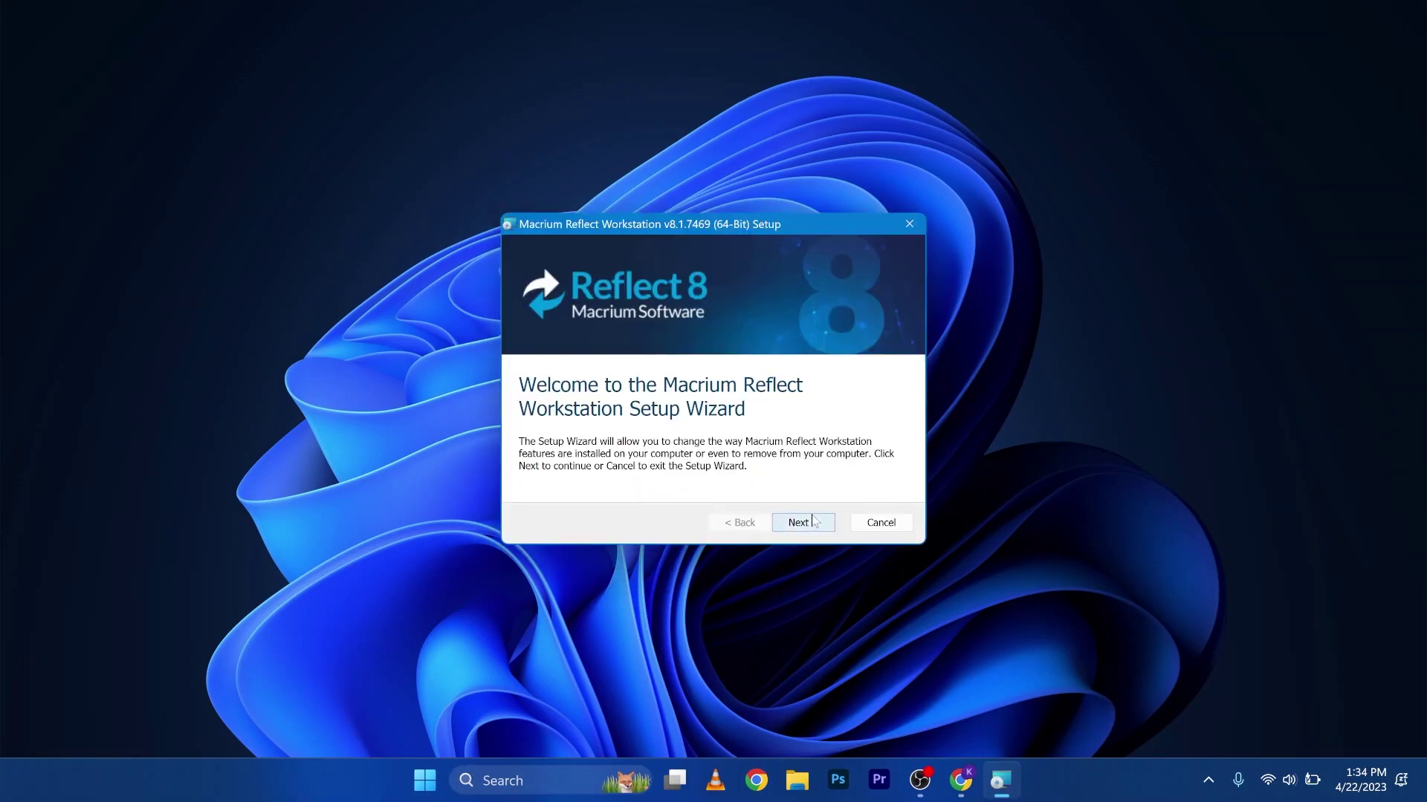
{"action": "left_click", "coordinate": [804, 522]}
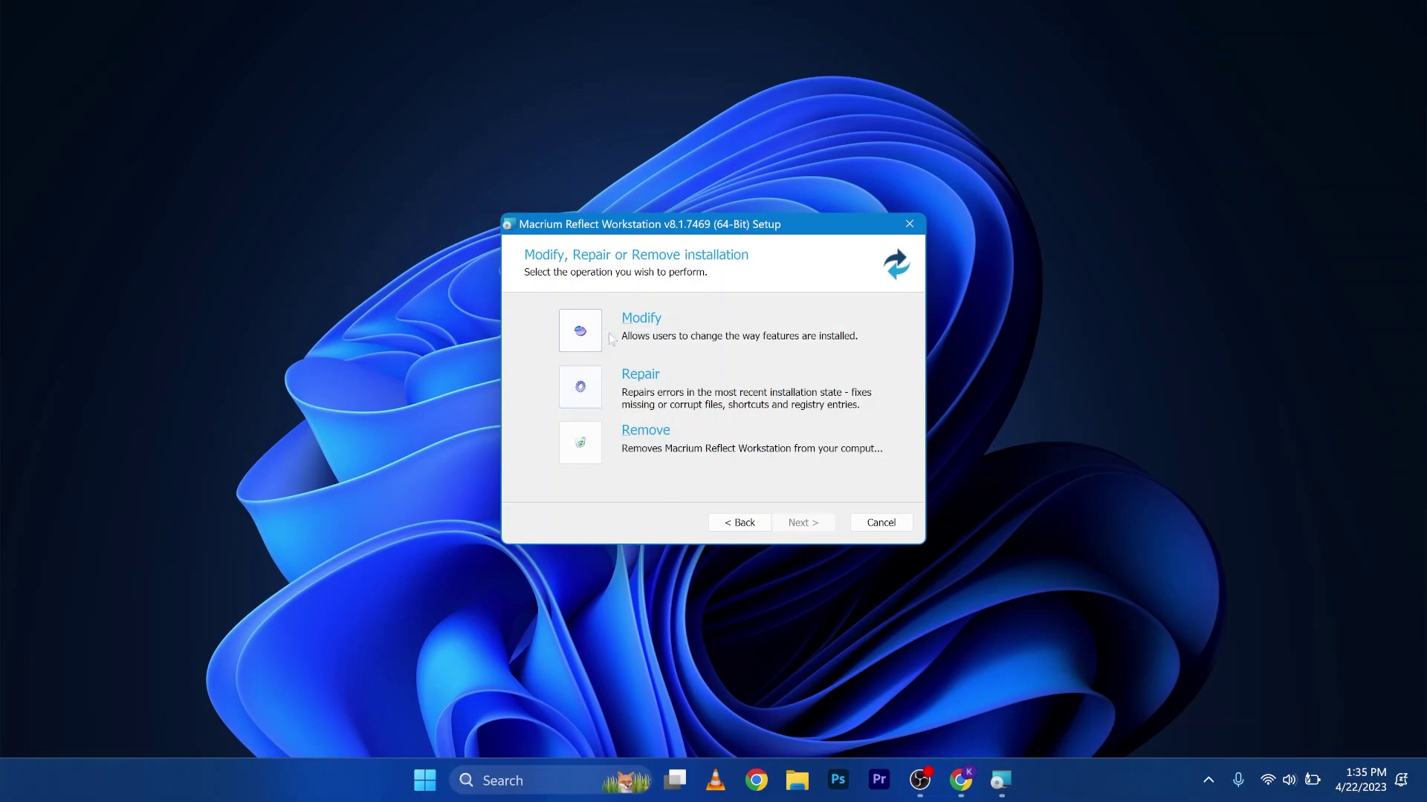
{"action": "left_click", "coordinate": [580, 388]}
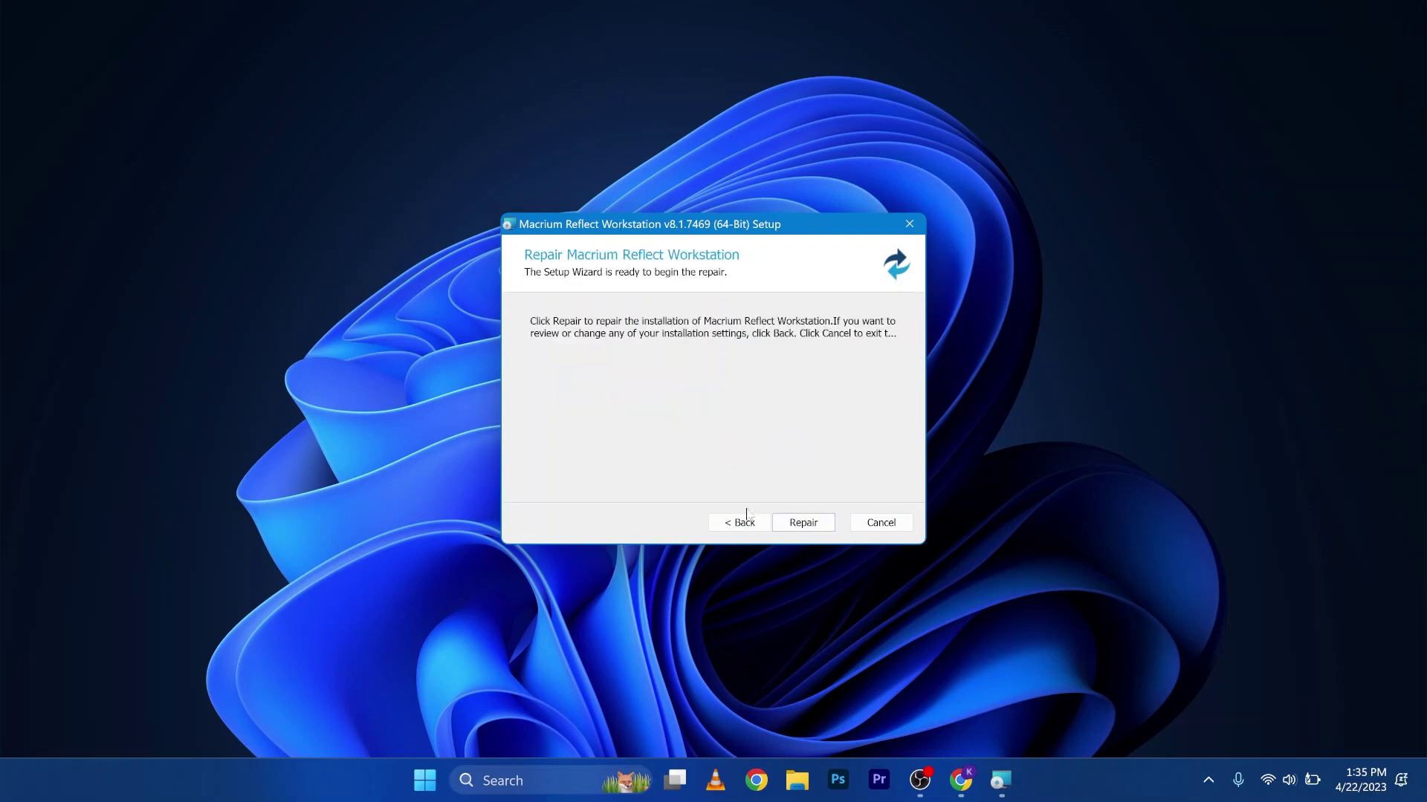
{"action": "left_click", "coordinate": [805, 524]}
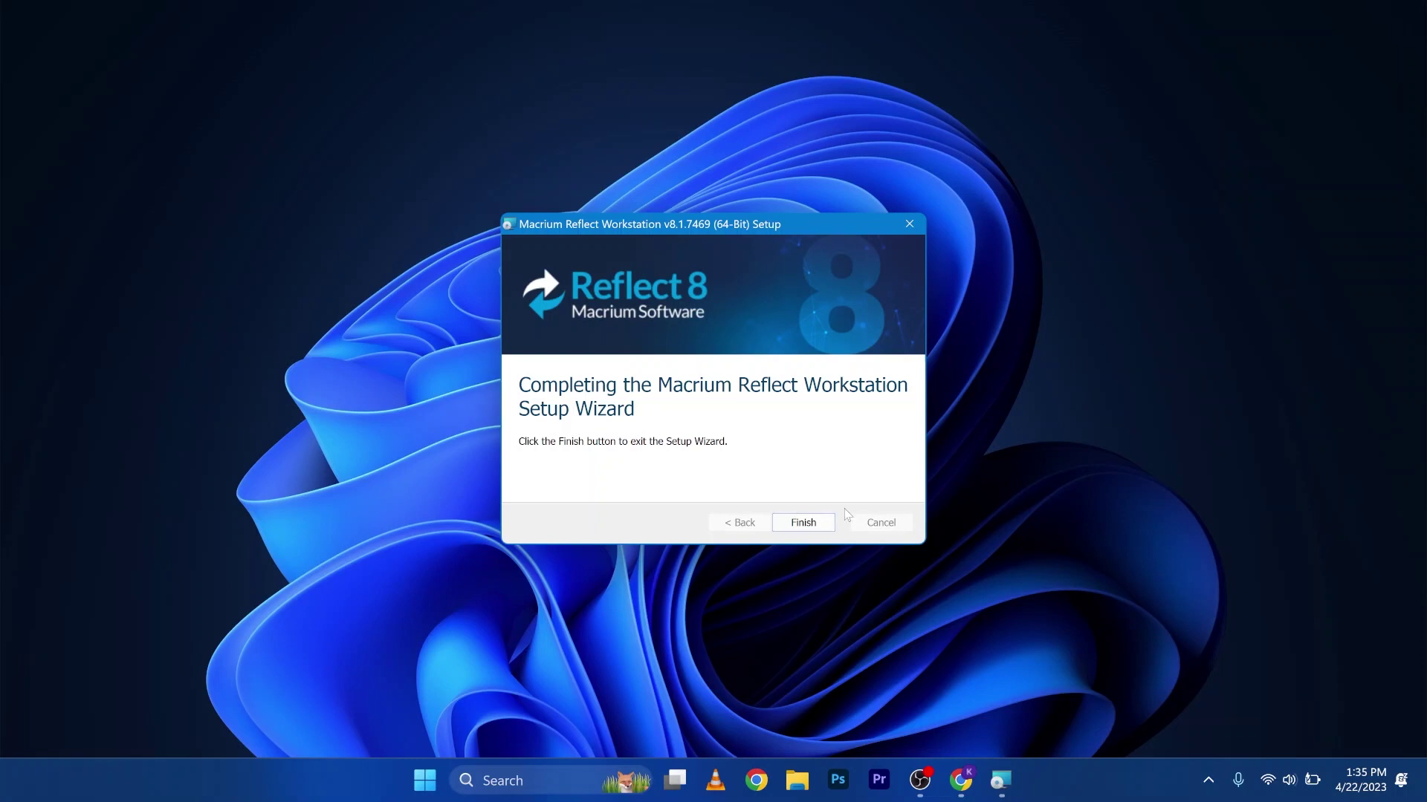
{"action": "left_click", "coordinate": [802, 523]}
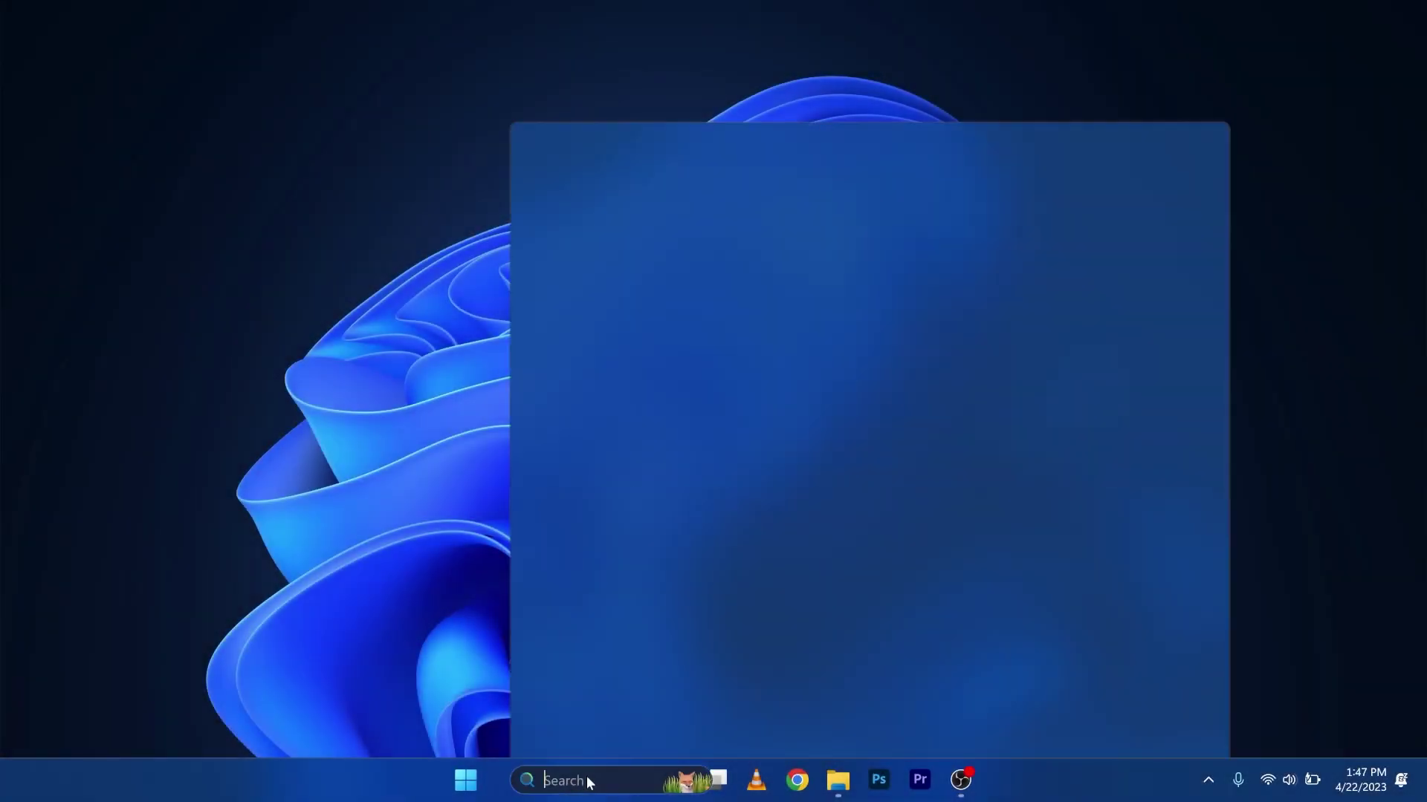
{"action": "type", "text": "marc"}
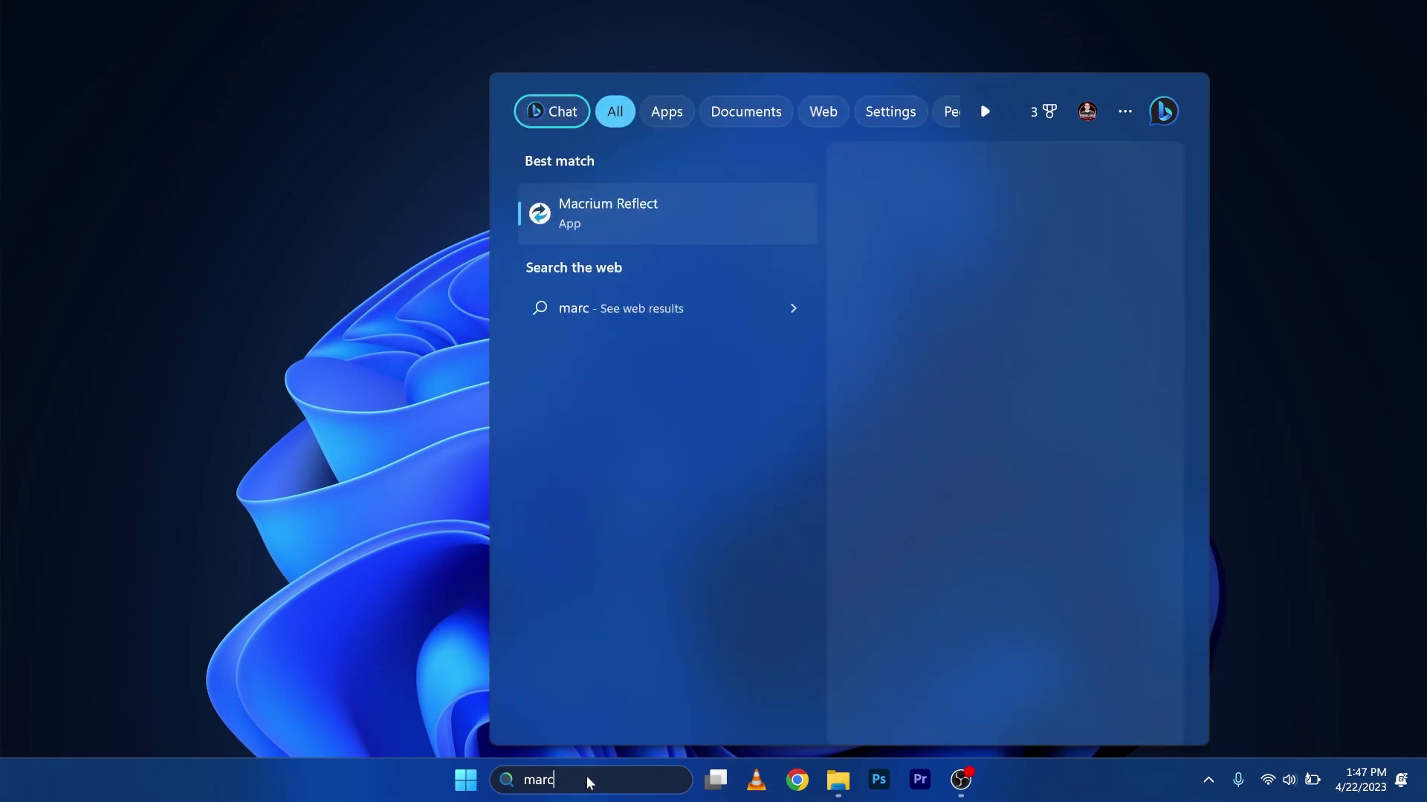
{"action": "type", "text": "r"}
Step: Search Windows for 'macrium' and launch Macrium Reflect from Best match
{"action": "key", "text": "BackSpace"}
{"action": "key", "text": "BackSpace"}
{"action": "key", "text": "BackSpace"}
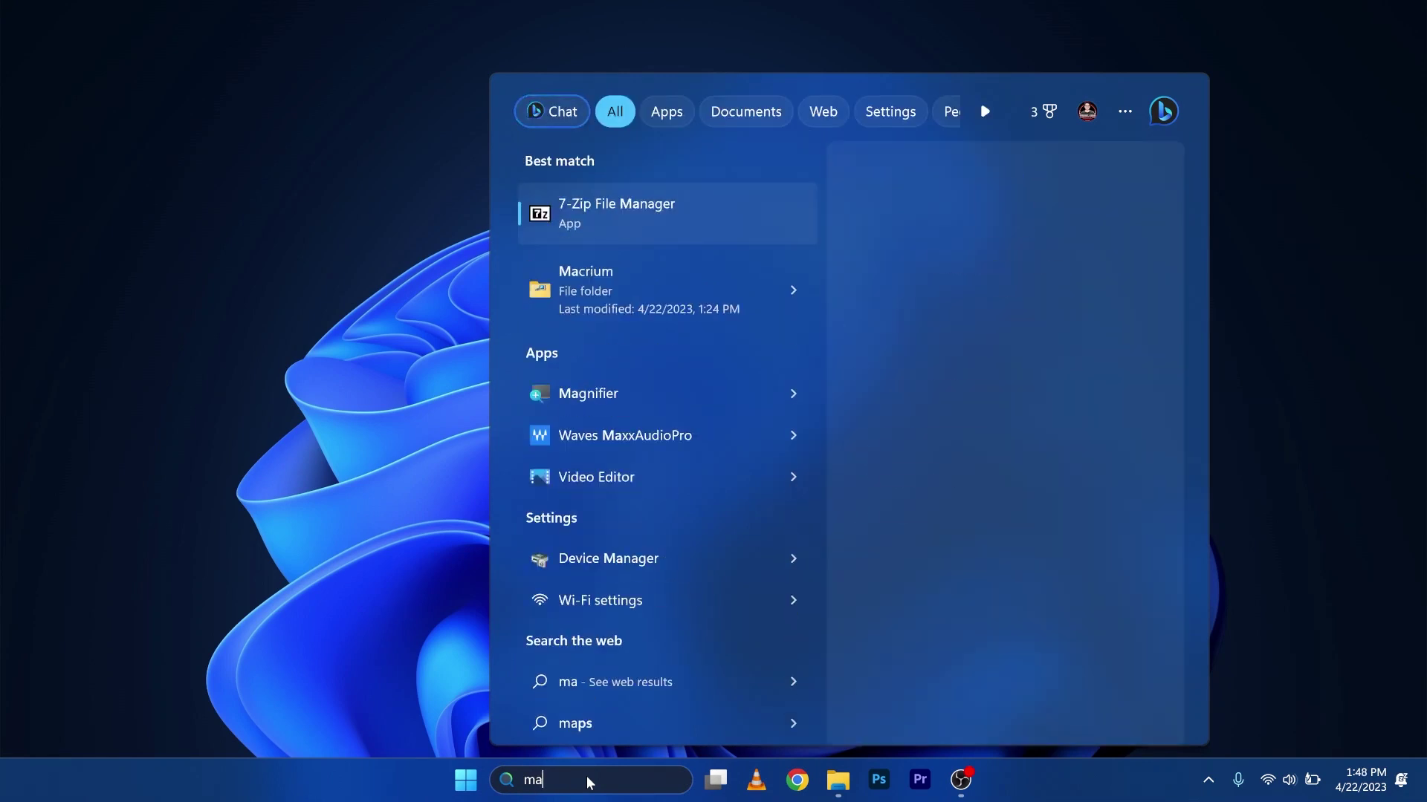
{"action": "type", "text": "cr"}
{"action": "left_click", "coordinate": [644, 217]}
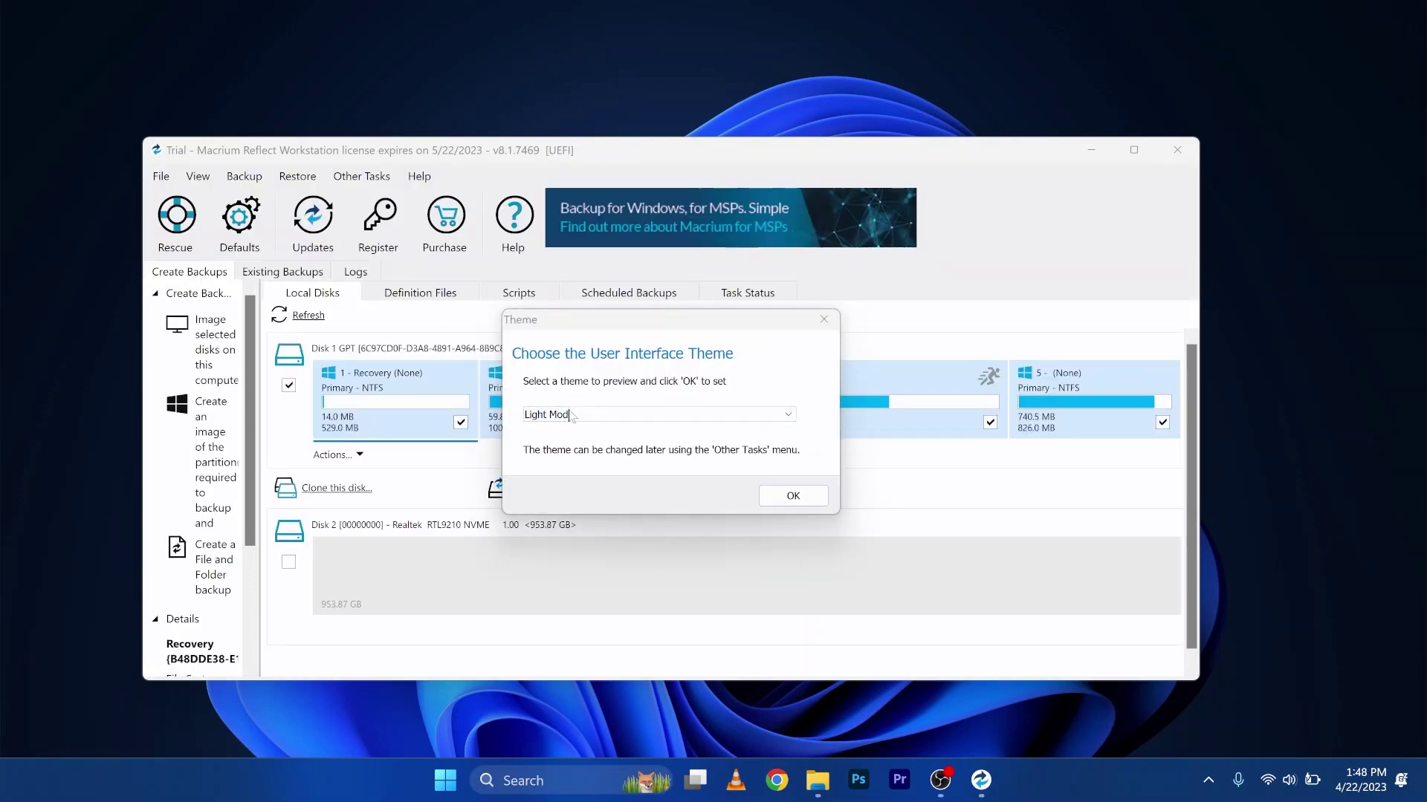
Step: Keep the Light Mode interface theme and confirm the theme prompt
{"action": "left_click", "coordinate": [793, 496]}
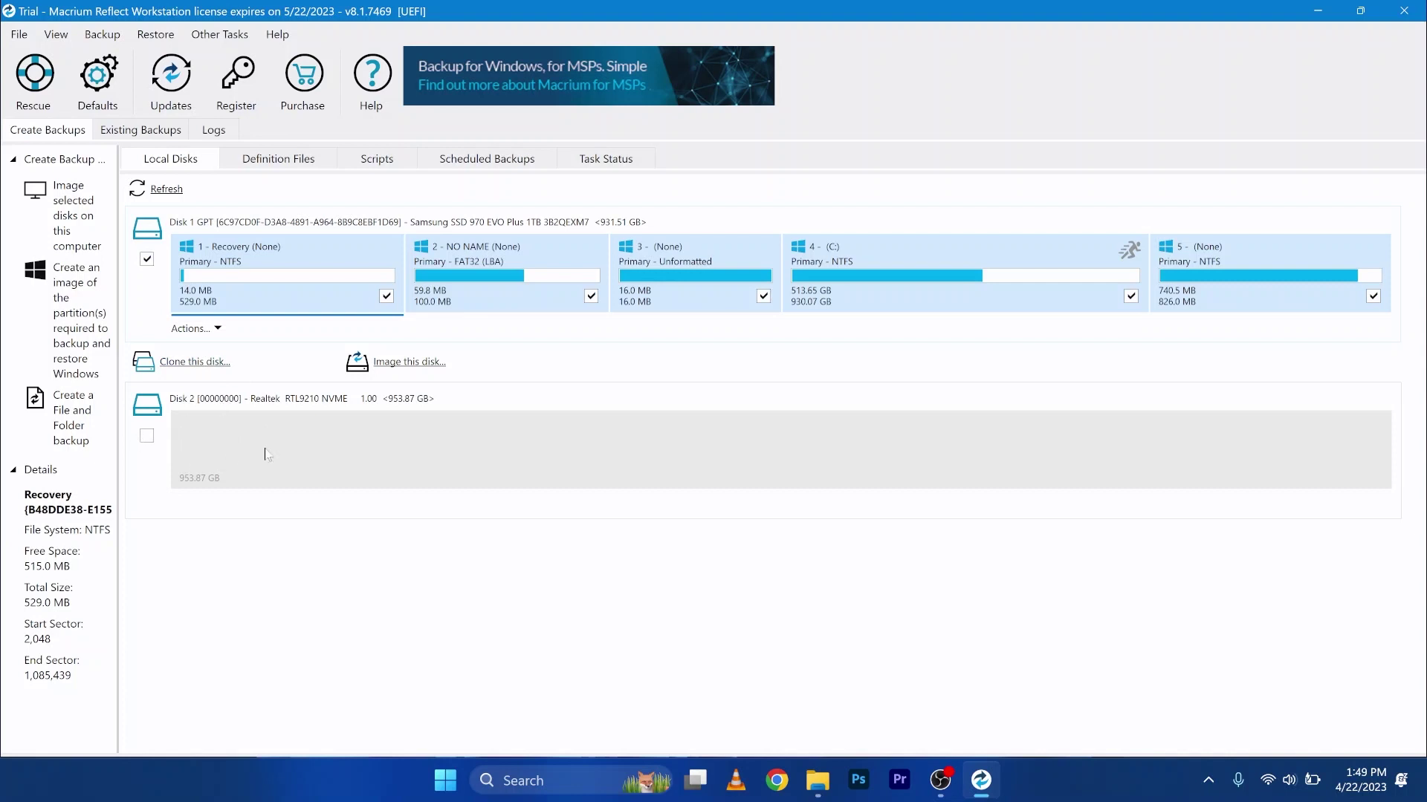
{"action": "left_click", "coordinate": [148, 436]}
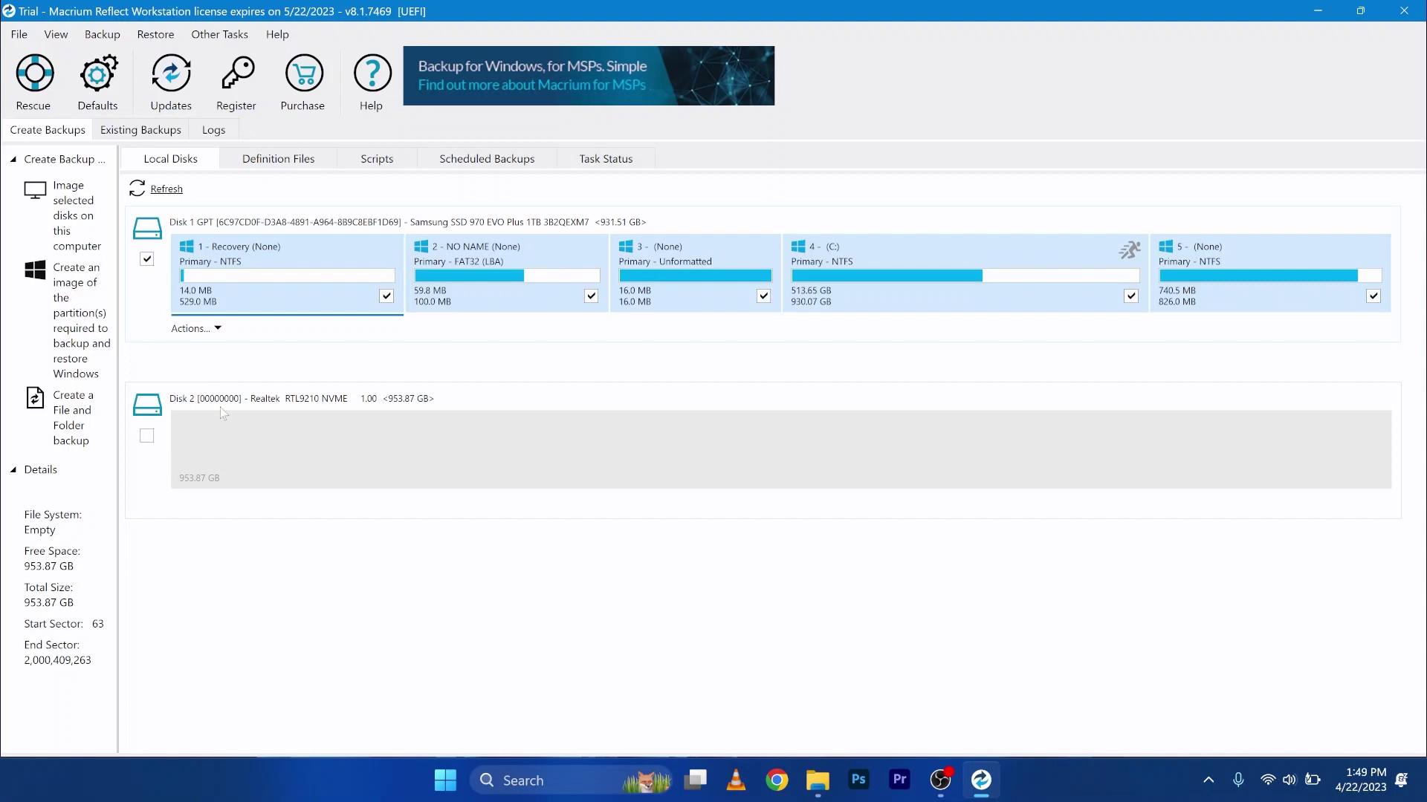
{"action": "left_click", "coordinate": [240, 247]}
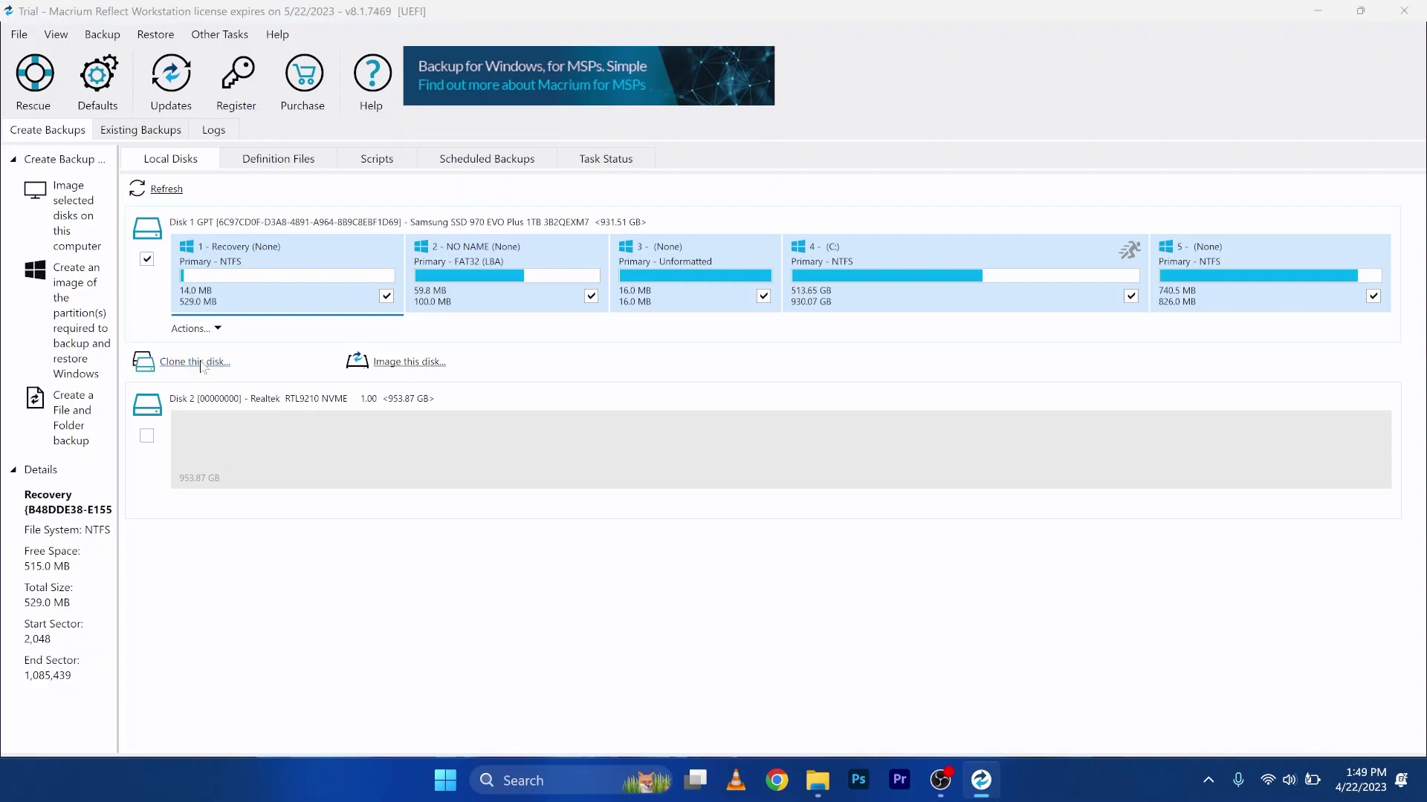
Step: Clone the laptop's Disk 1 onto the empty Realtek NVMe Disk 2
{"action": "left_click", "coordinate": [201, 363]}
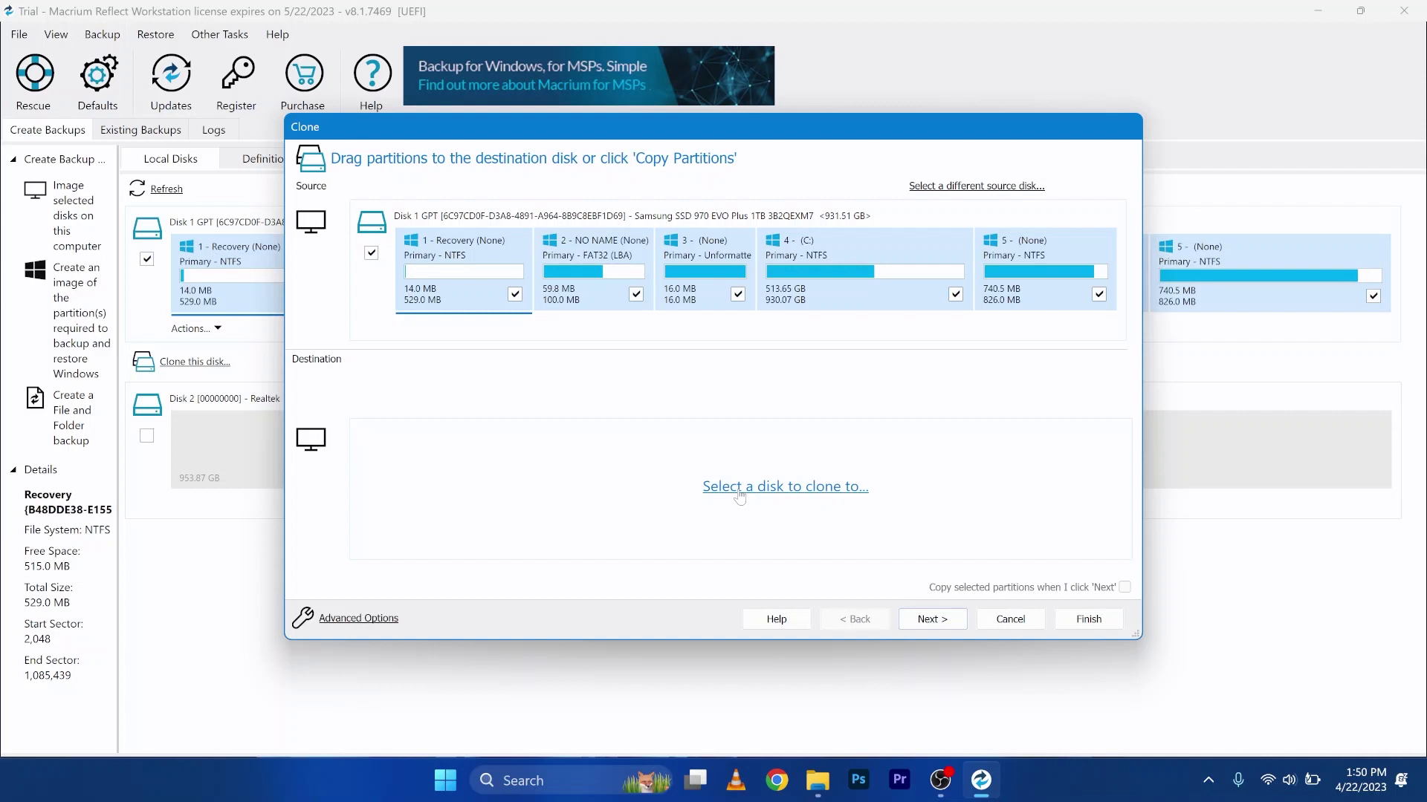
{"action": "left_click", "coordinate": [740, 490]}
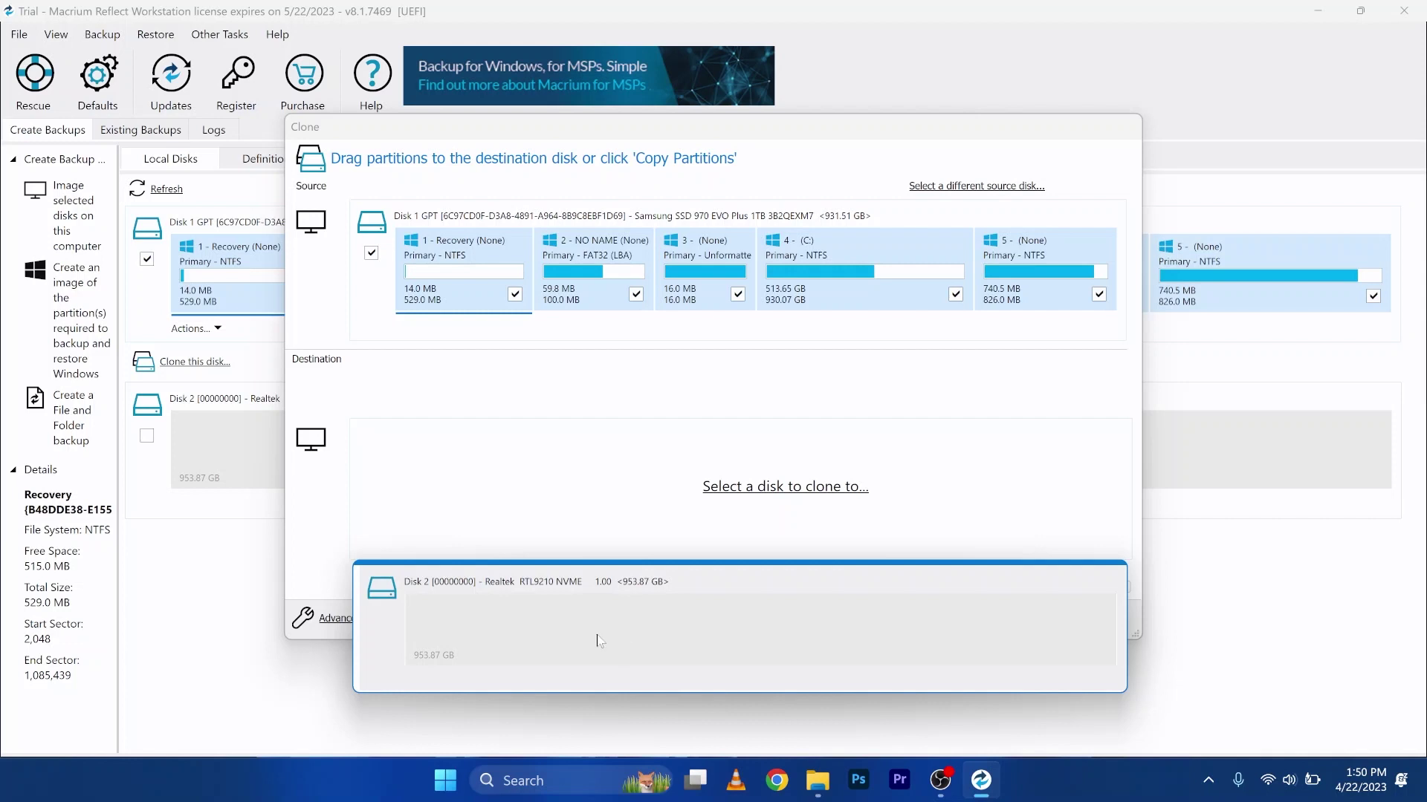
{"action": "left_click", "coordinate": [568, 641]}
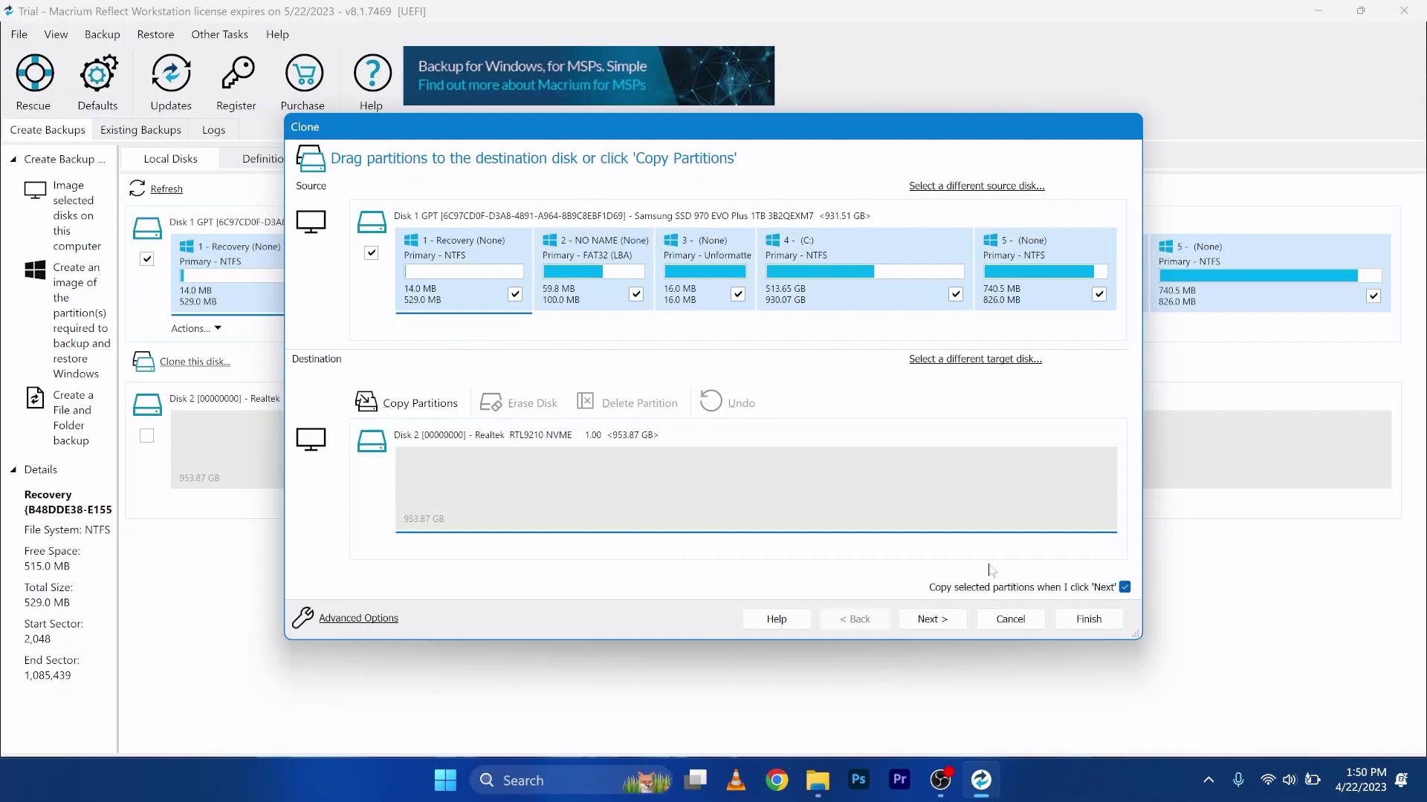
{"action": "left_click", "coordinate": [933, 619]}
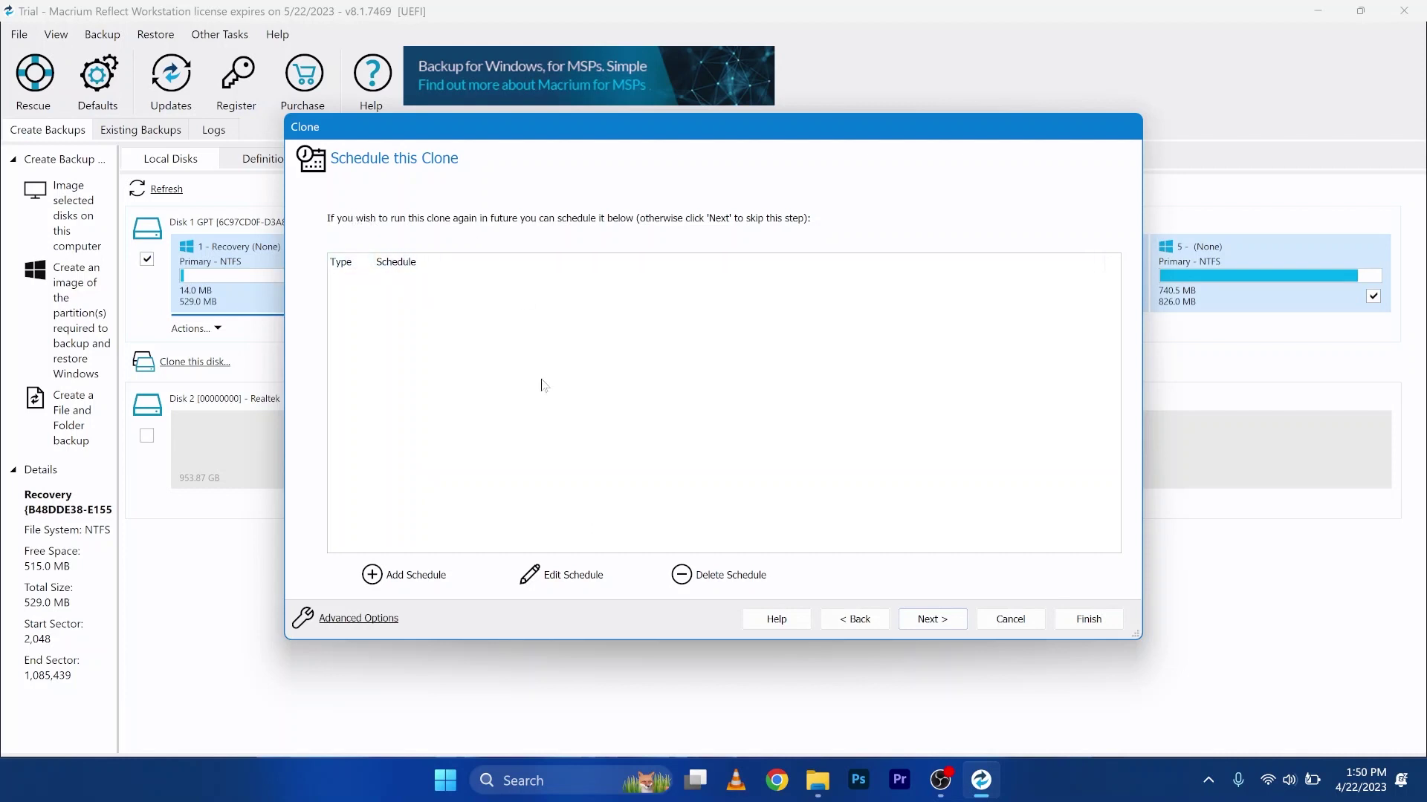
Step: Skip scheduling, review the Clone Summary and finish the clone wizard
{"action": "left_click", "coordinate": [931, 619]}
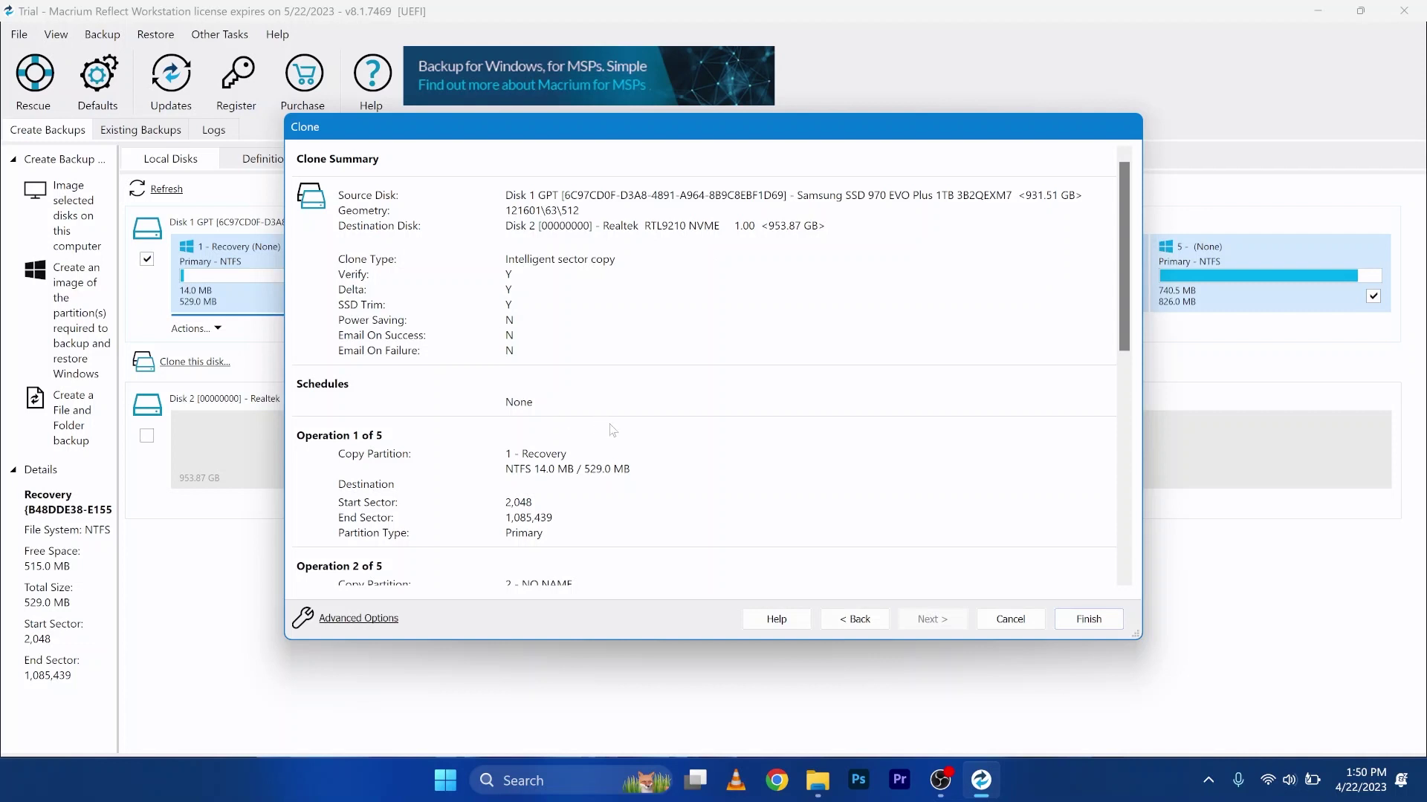
{"action": "scroll", "coordinate": [611, 429], "scroll_direction": "down", "scroll_amount": 2}
{"action": "scroll", "coordinate": [646, 441], "scroll_direction": "down", "scroll_amount": 2}
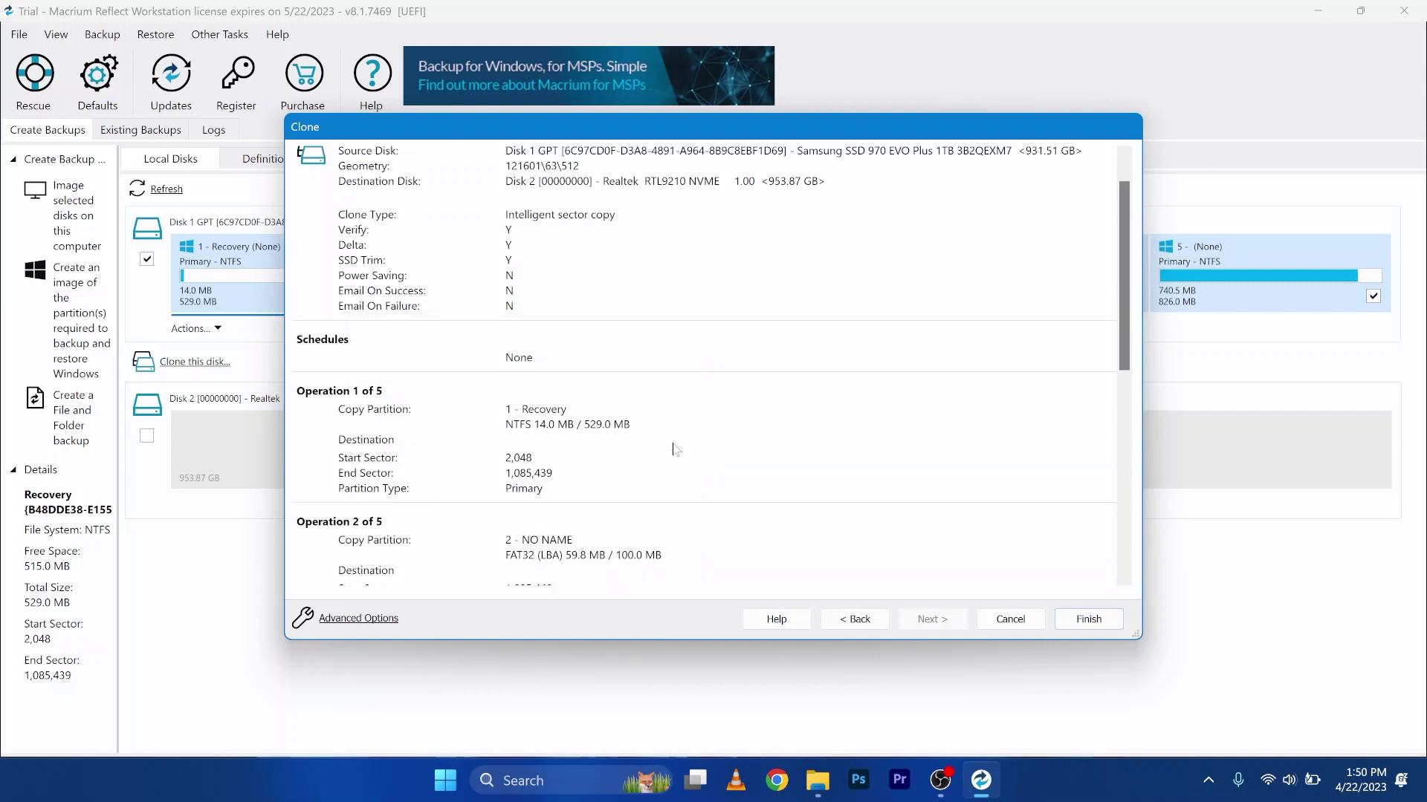
{"action": "scroll", "coordinate": [673, 448], "scroll_direction": "up", "scroll_amount": 1}
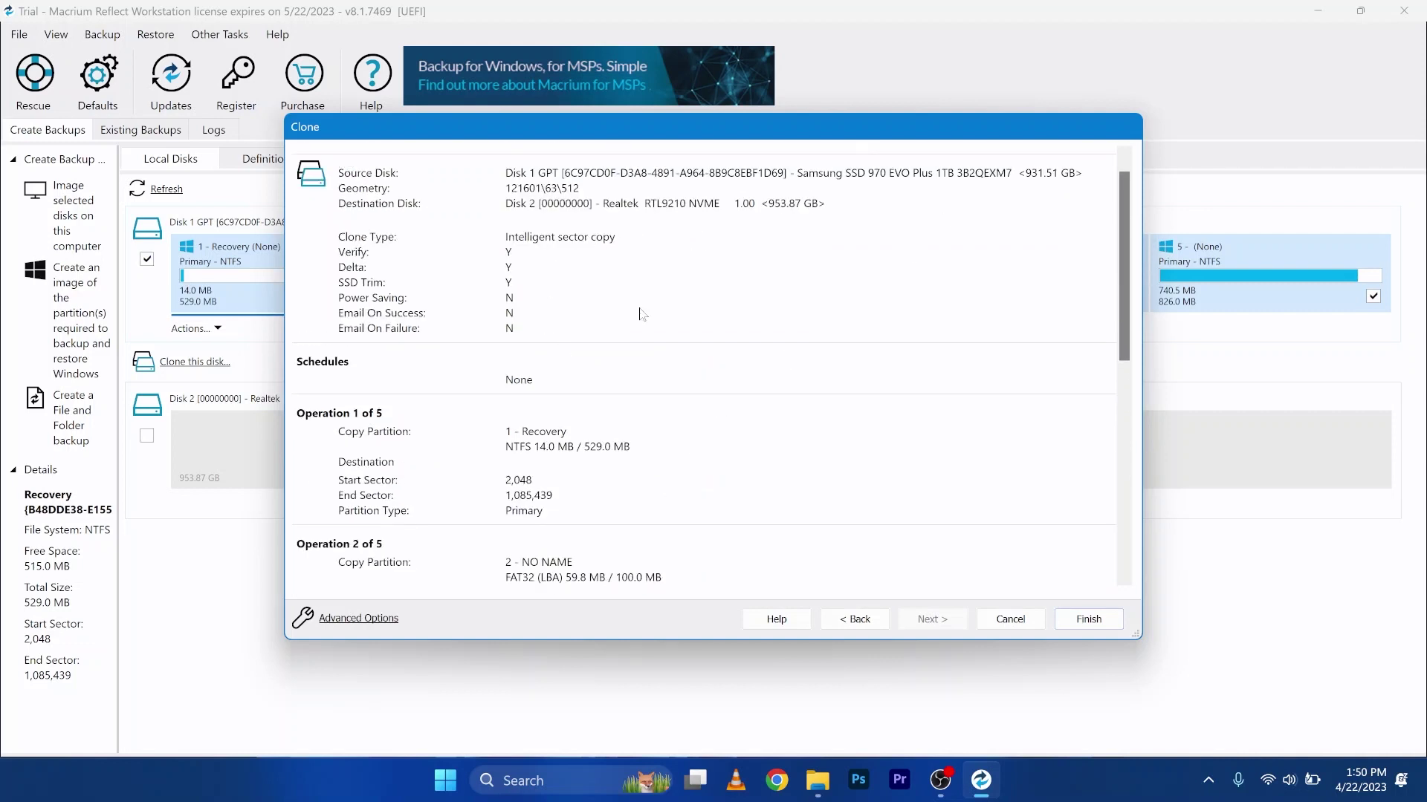
{"action": "scroll", "coordinate": [556, 508], "scroll_direction": "down", "scroll_amount": 3}
{"action": "scroll", "coordinate": [556, 509], "scroll_direction": "down", "scroll_amount": 2}
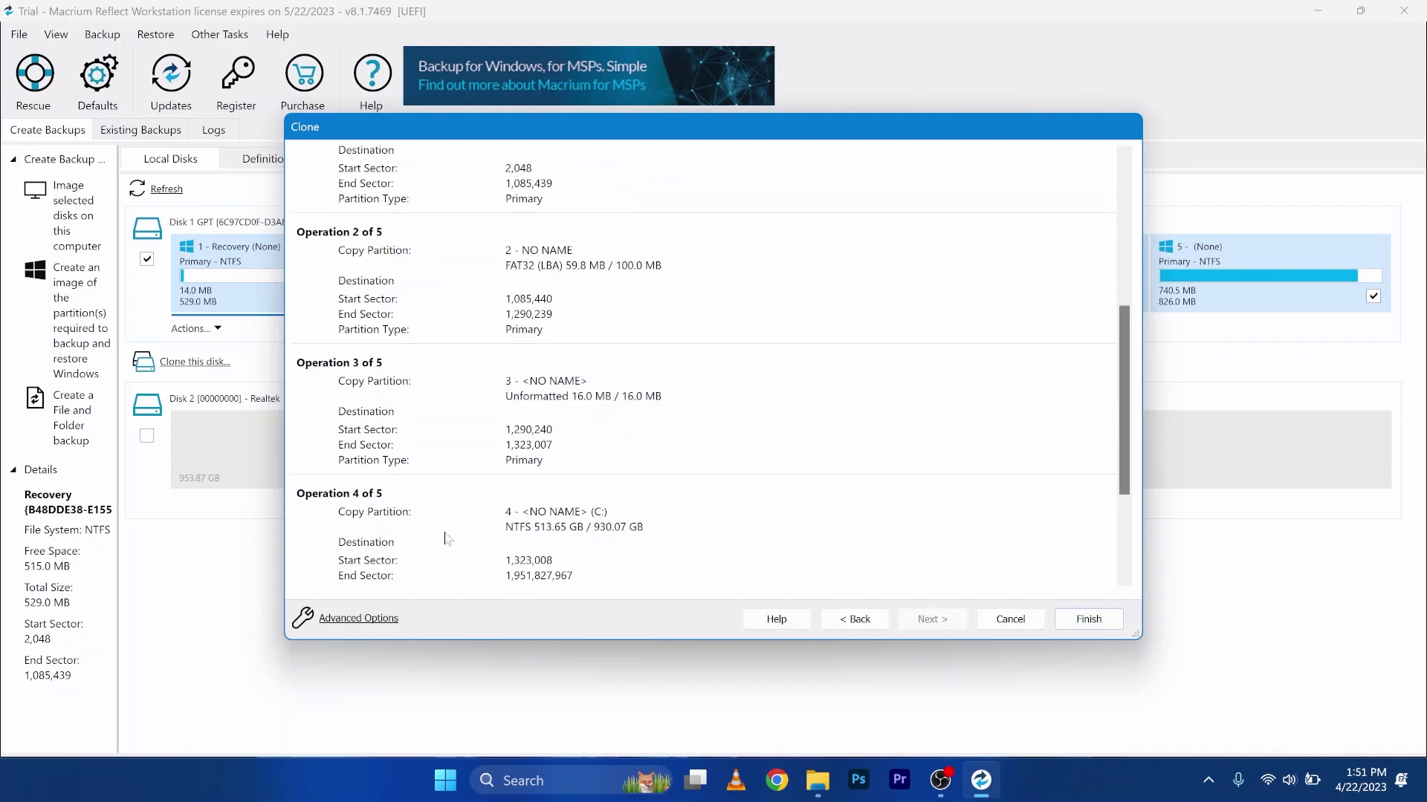
{"action": "scroll", "coordinate": [562, 538], "scroll_direction": "down", "scroll_amount": 2}
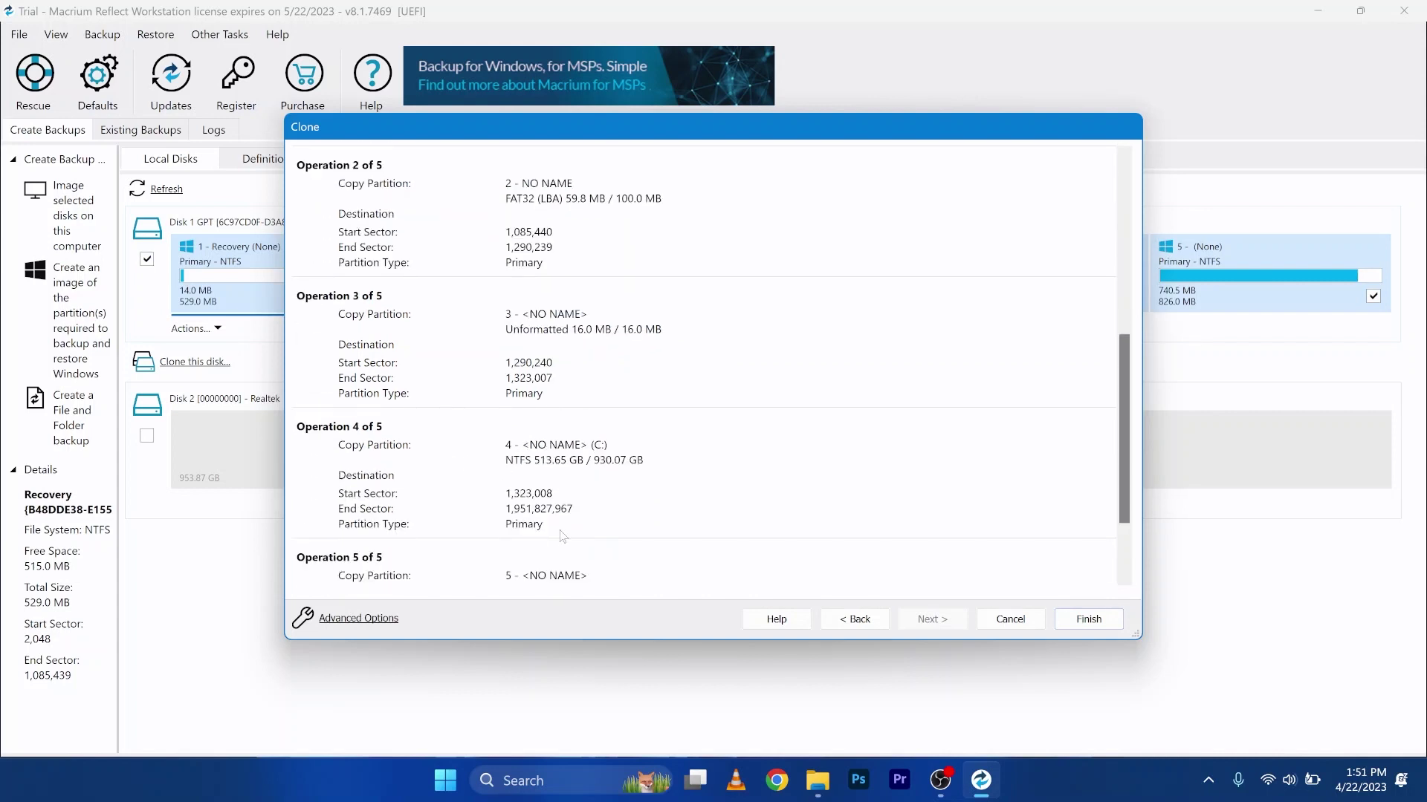
{"action": "scroll", "coordinate": [562, 533], "scroll_direction": "down", "scroll_amount": 1}
{"action": "scroll", "coordinate": [561, 530], "scroll_direction": "down", "scroll_amount": 1}
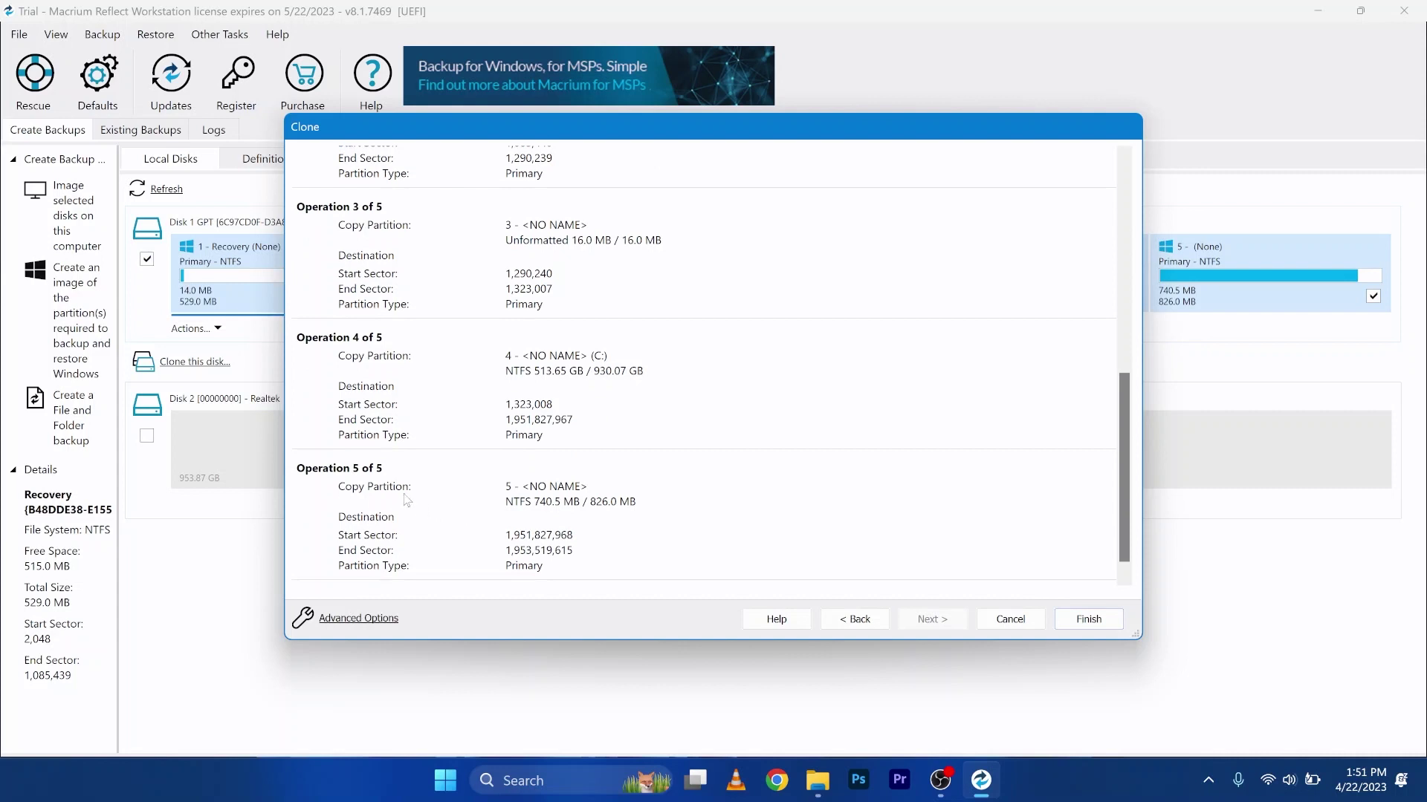
{"action": "scroll", "coordinate": [481, 509], "scroll_direction": "down", "scroll_amount": 1}
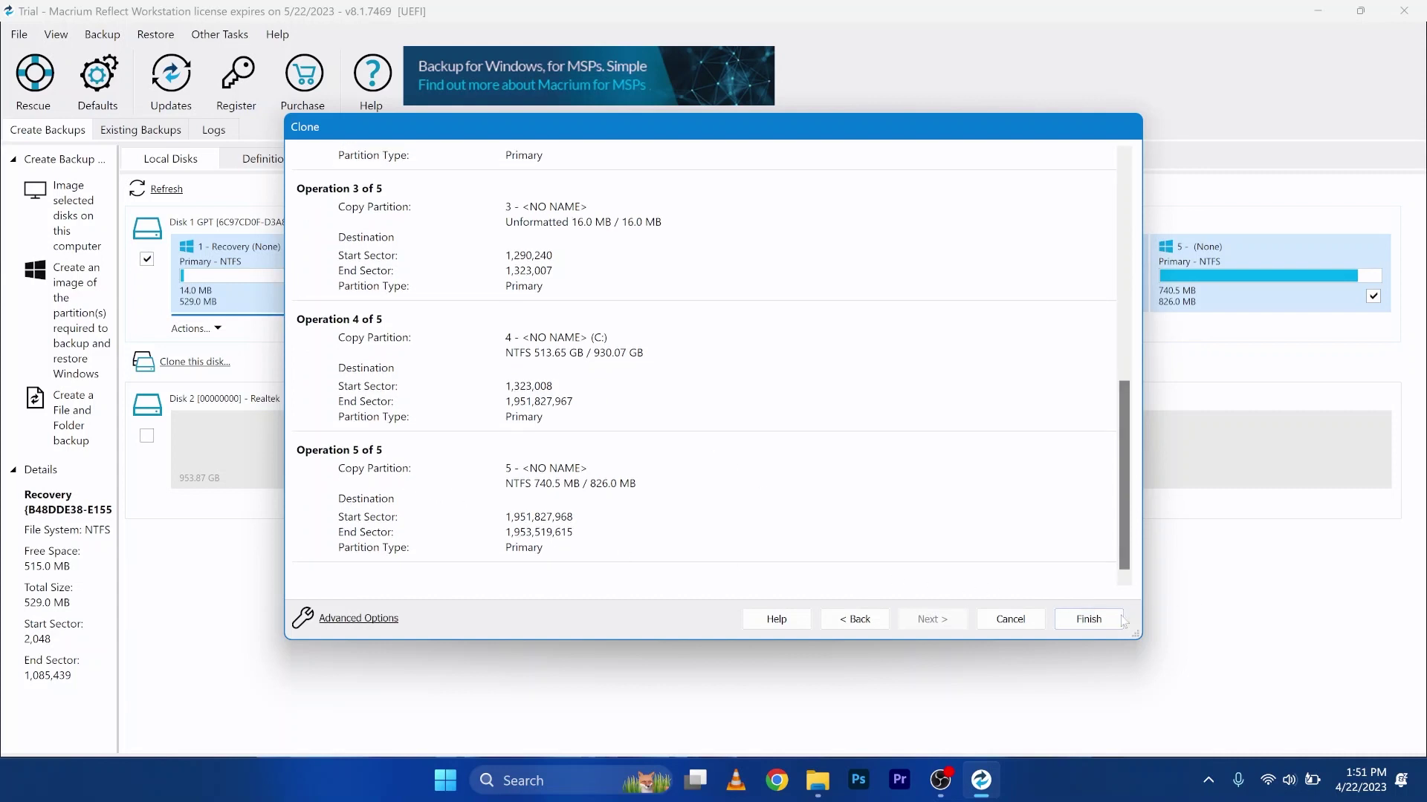
{"action": "left_click", "coordinate": [1088, 619]}
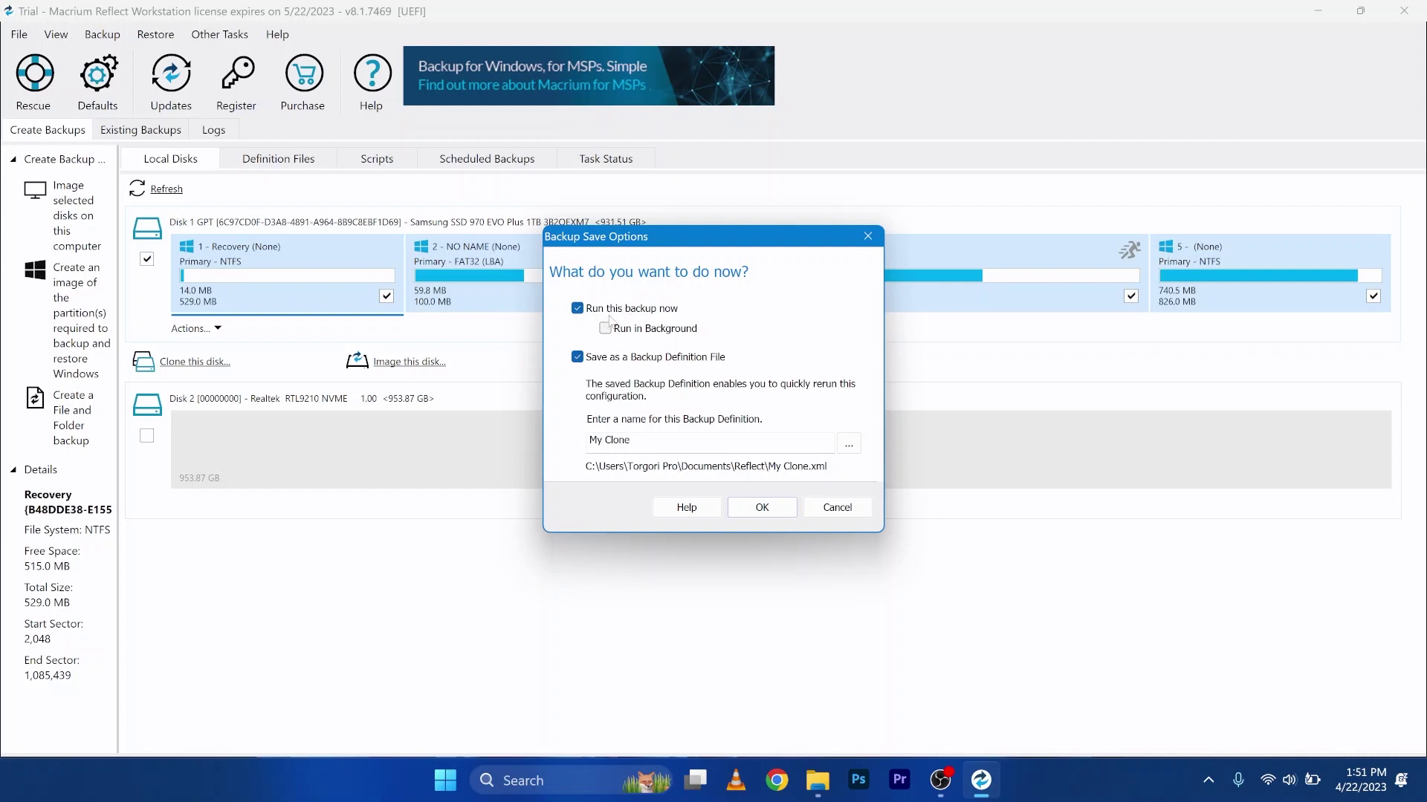
Step: Run the clone saved as My Clone, then dismiss the completion message and report
{"action": "left_click", "coordinate": [772, 510]}
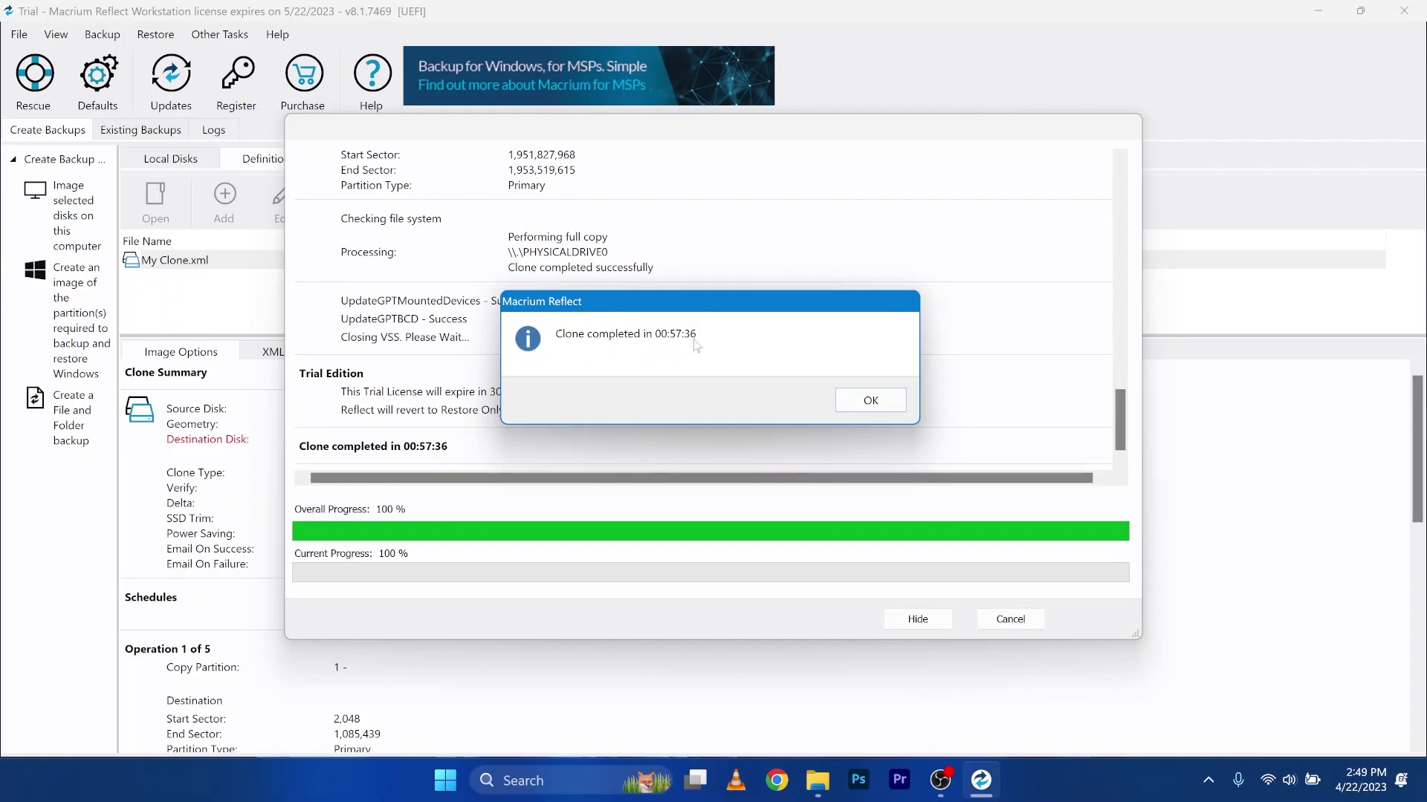
{"action": "left_click", "coordinate": [869, 402]}
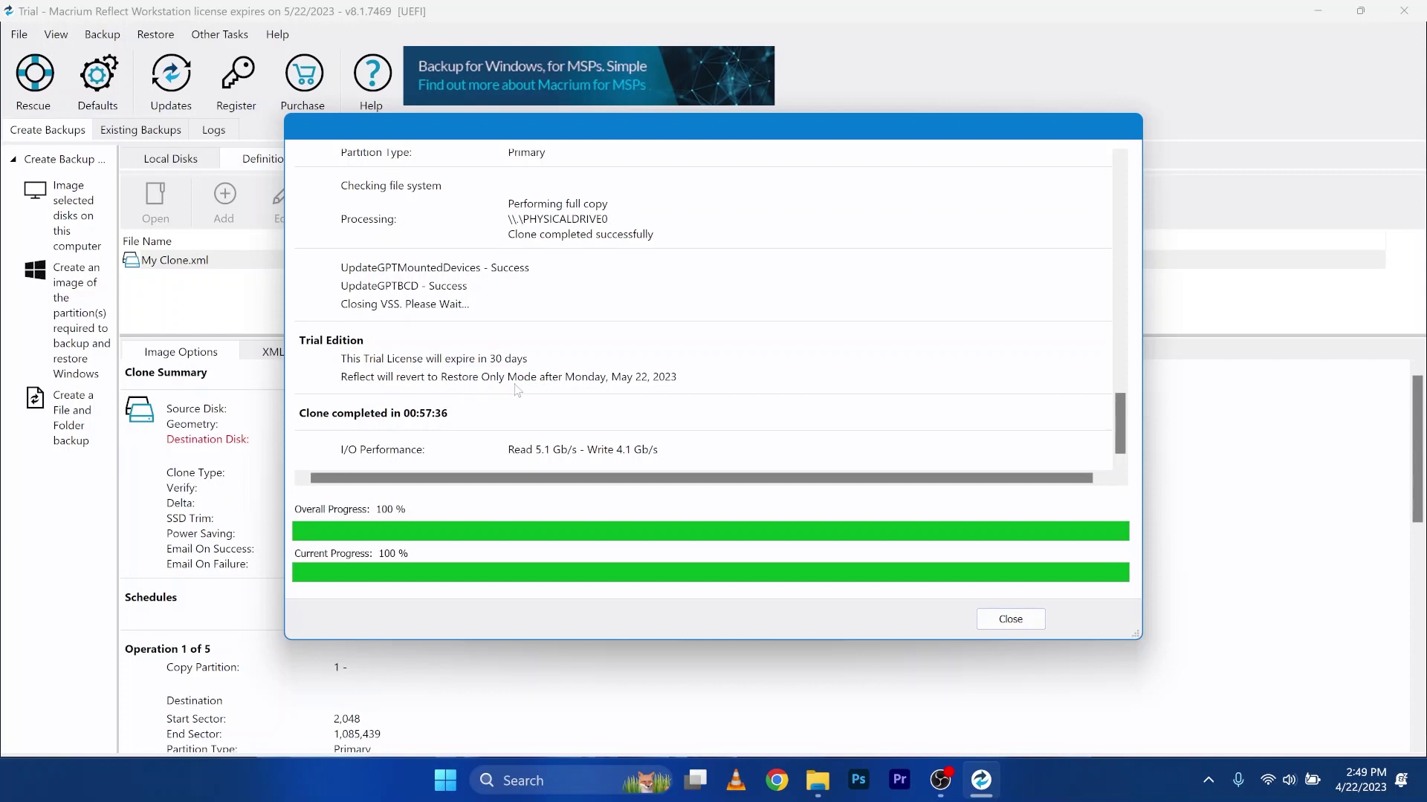
{"action": "left_click", "coordinate": [1011, 620]}
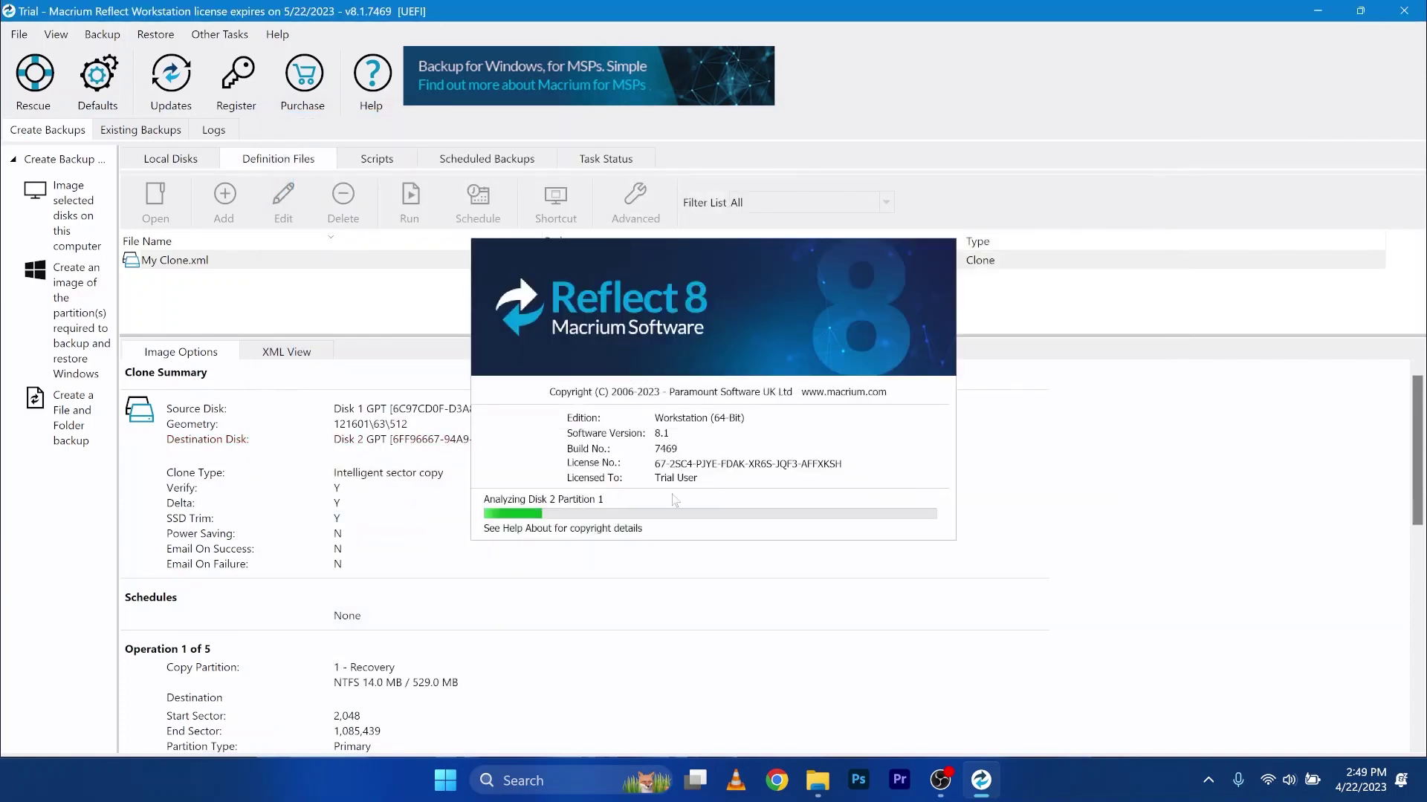
{"action": "scroll", "coordinate": [736, 595], "scroll_direction": "down", "scroll_amount": 1}
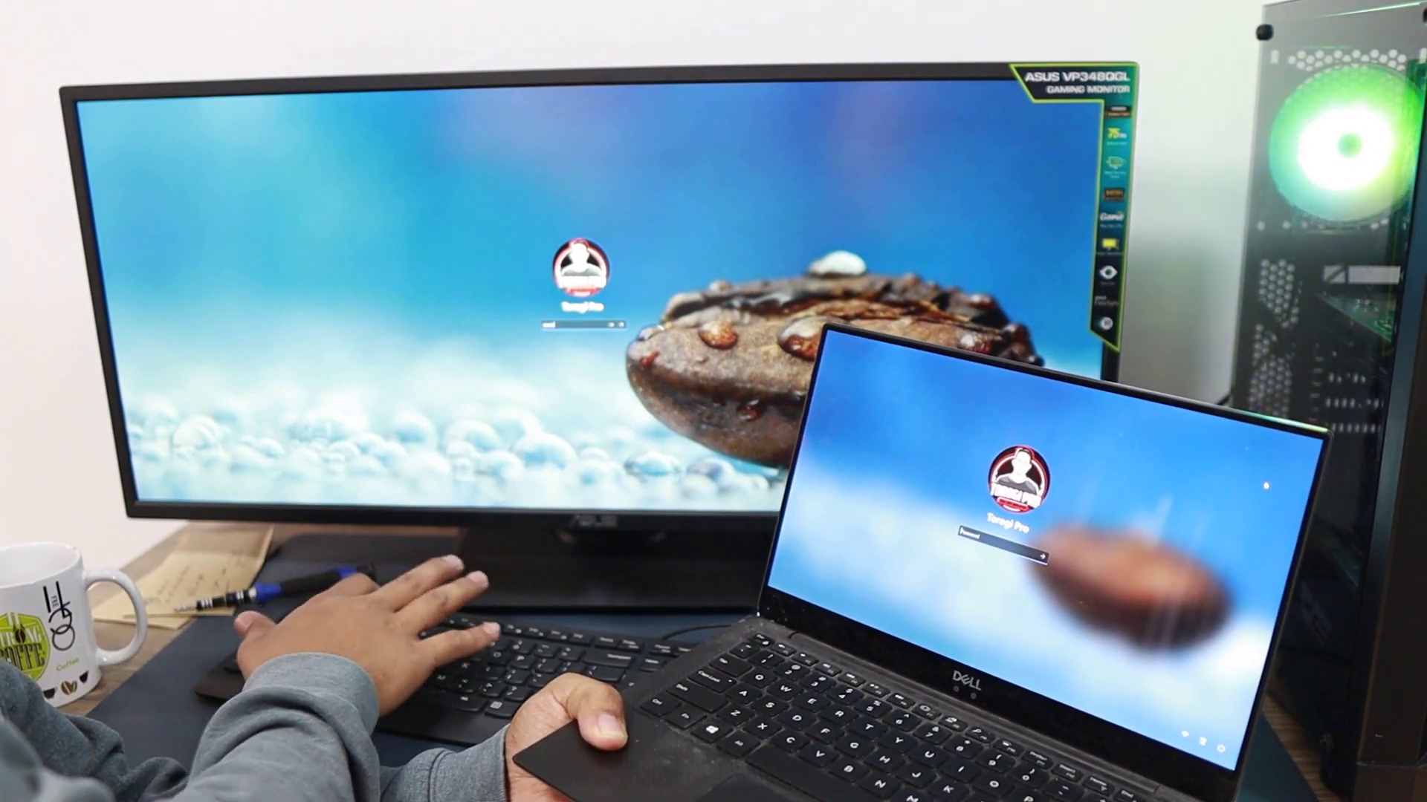
Step: Sign in on the cloned PC and browse the user's folders in File Explorer
{"action": "key", "text": "Return"}
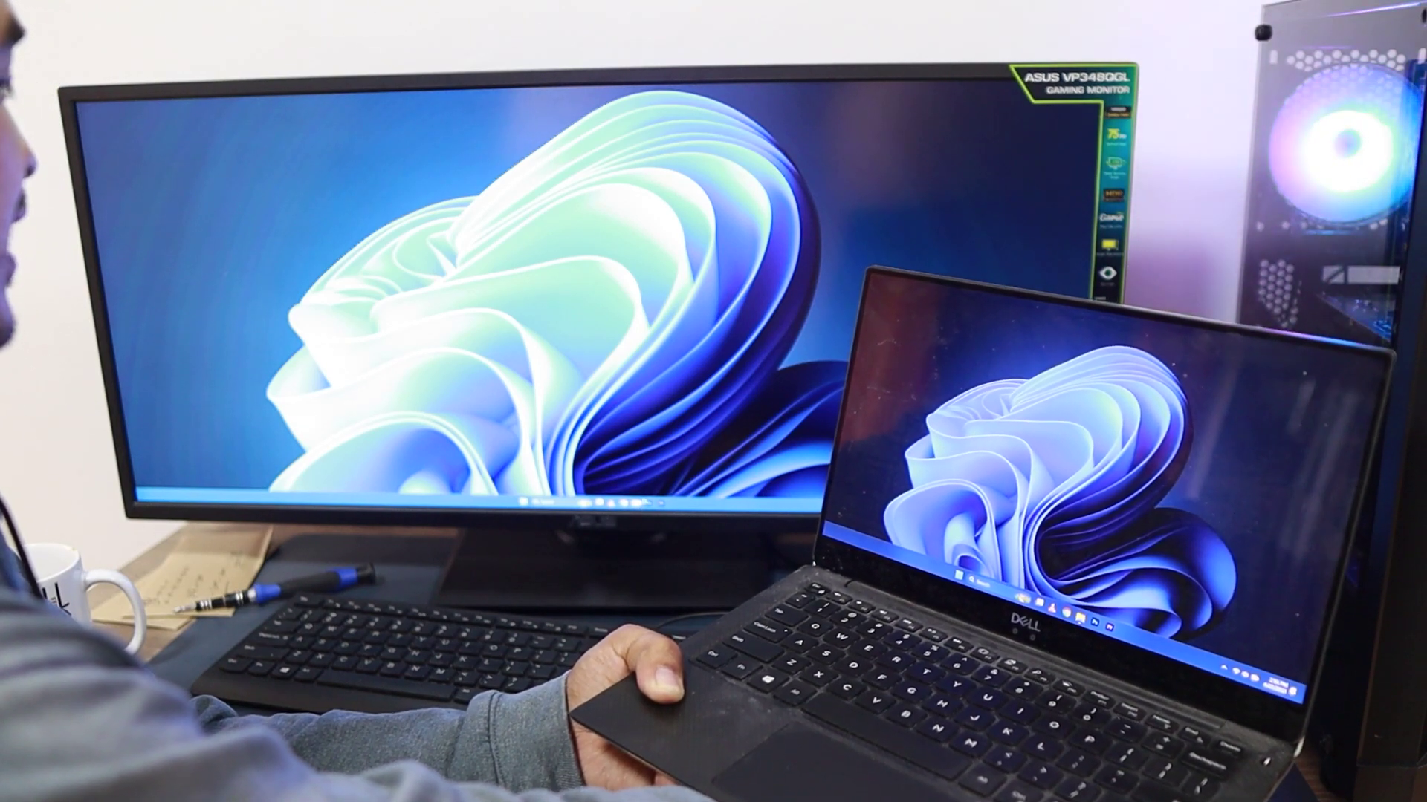
{"action": "key", "text": "super+e"}
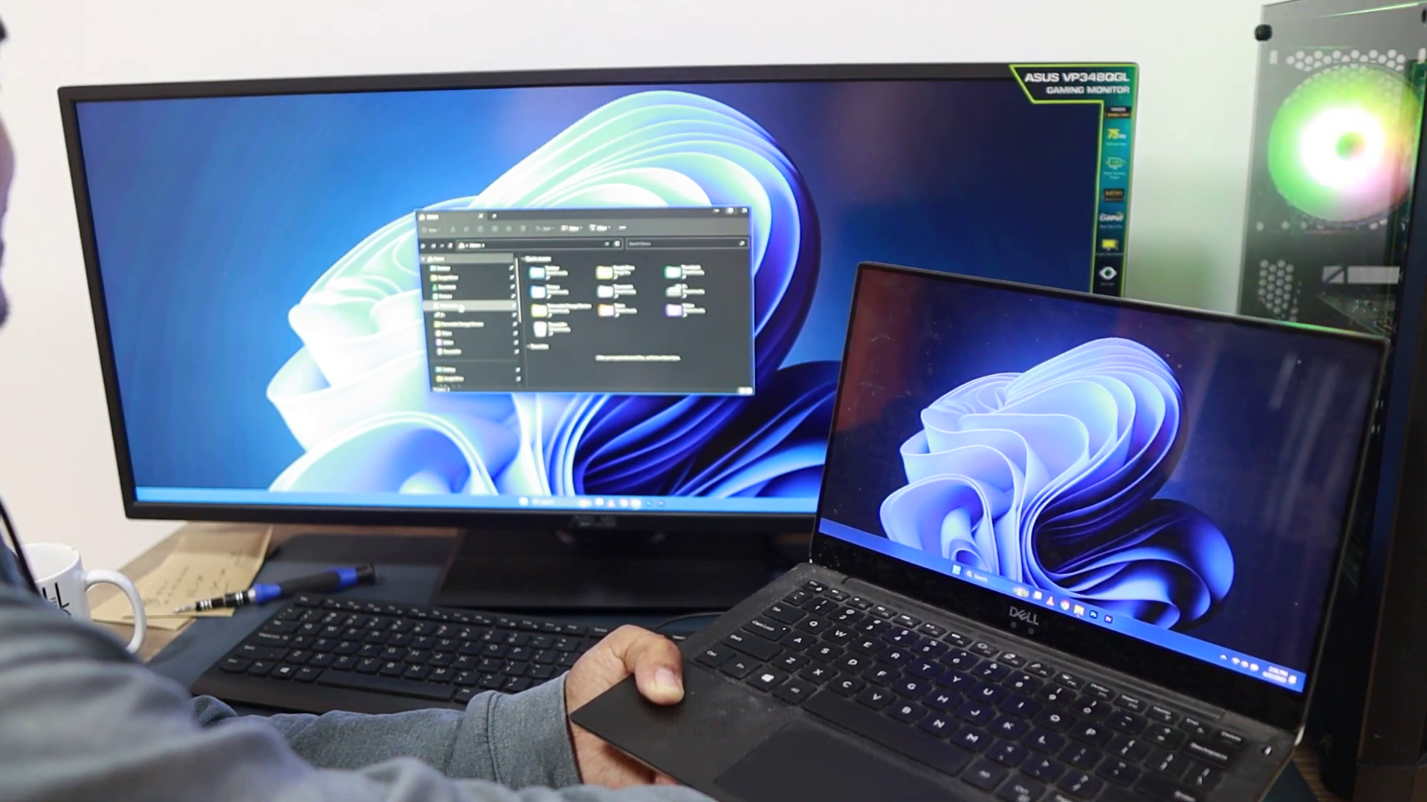
{"action": "double_click", "coordinate": [625, 273]}
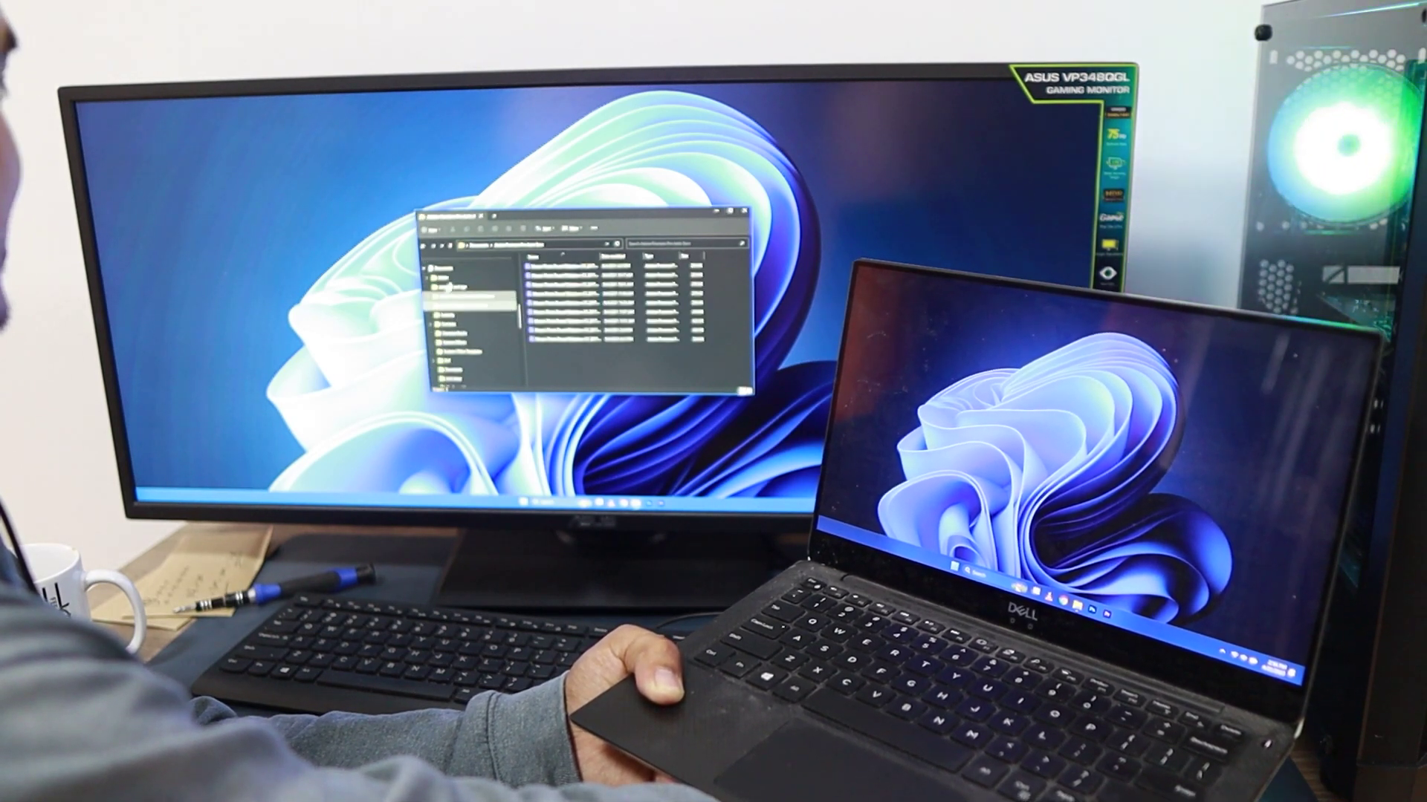
{"action": "double_click", "coordinate": [602, 274]}
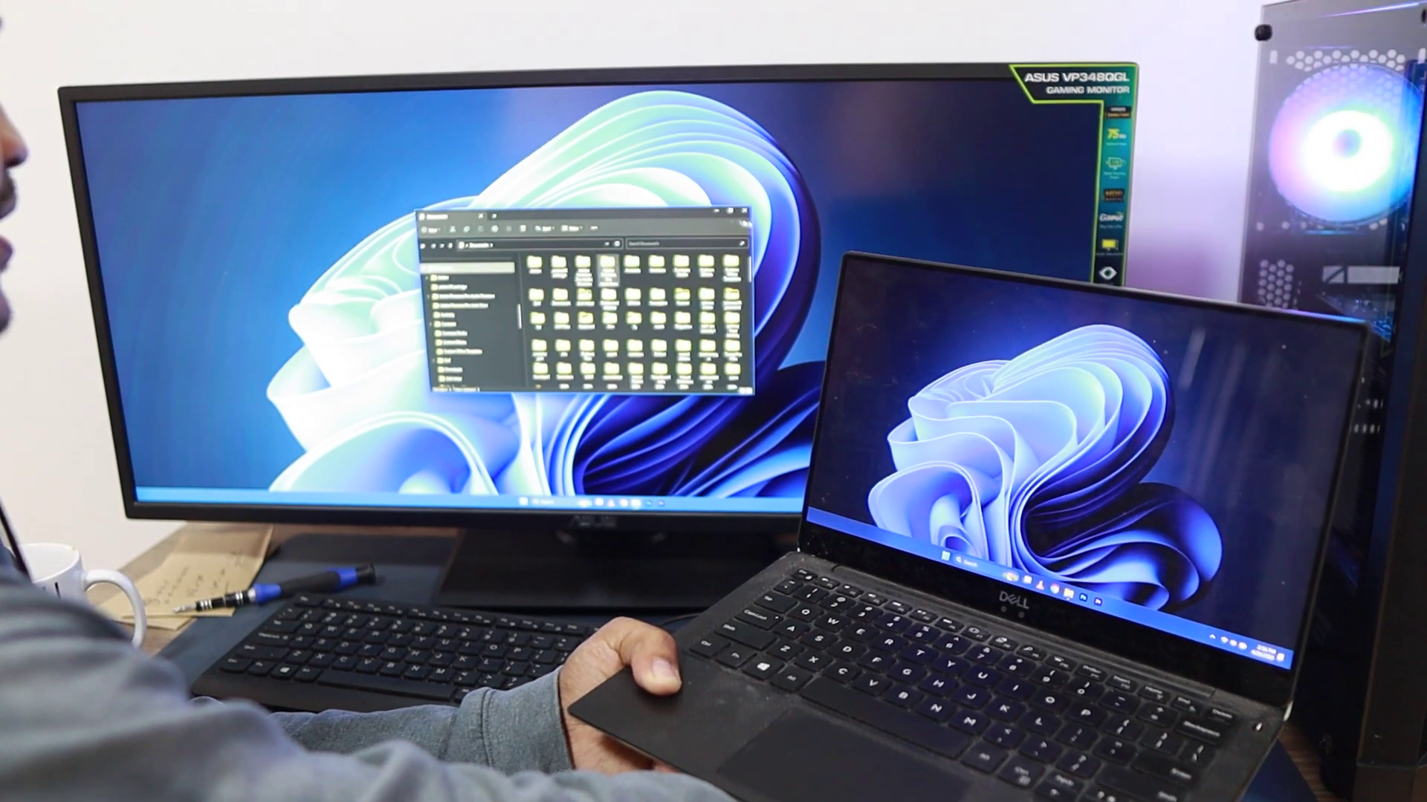
{"action": "key", "text": "super+Up"}
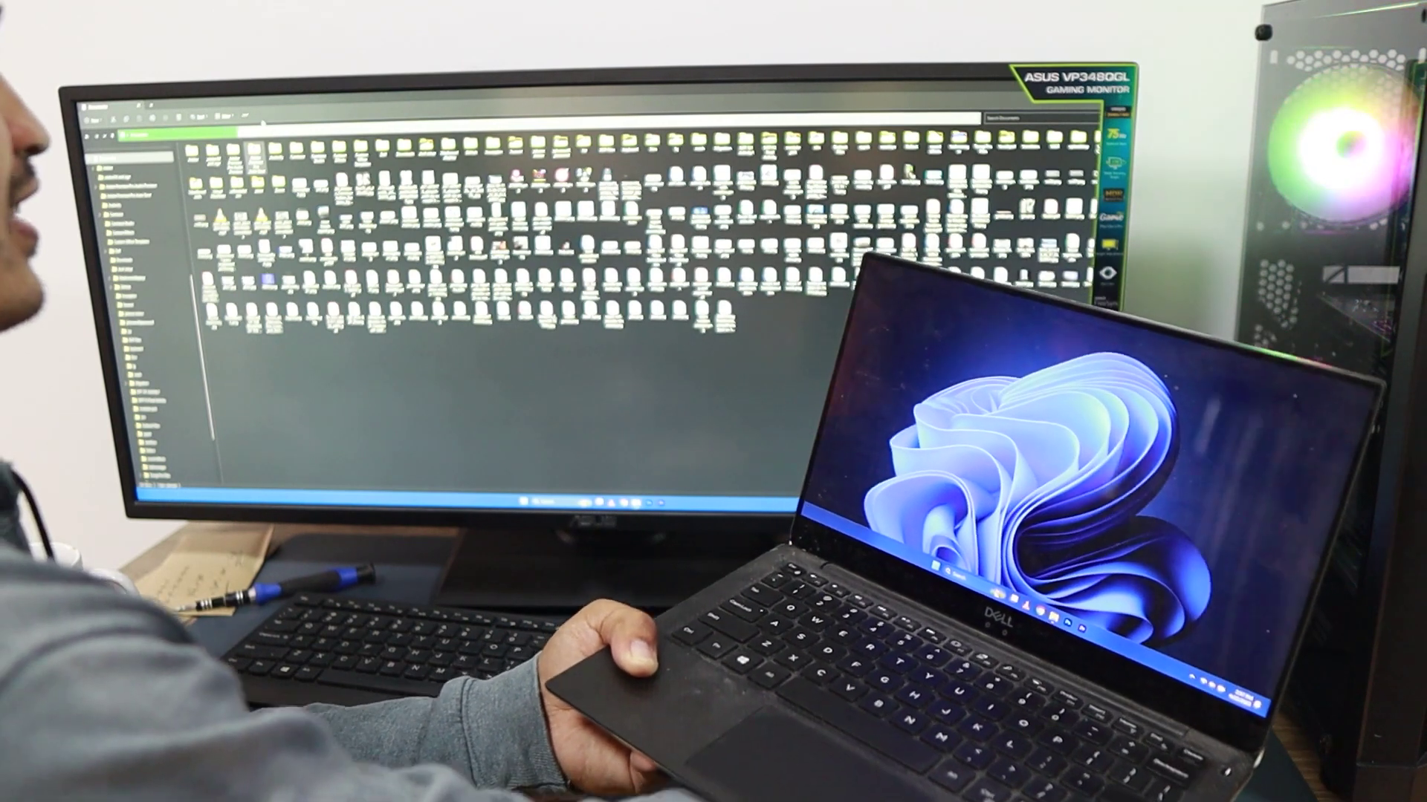
{"action": "key", "text": "super+Down"}
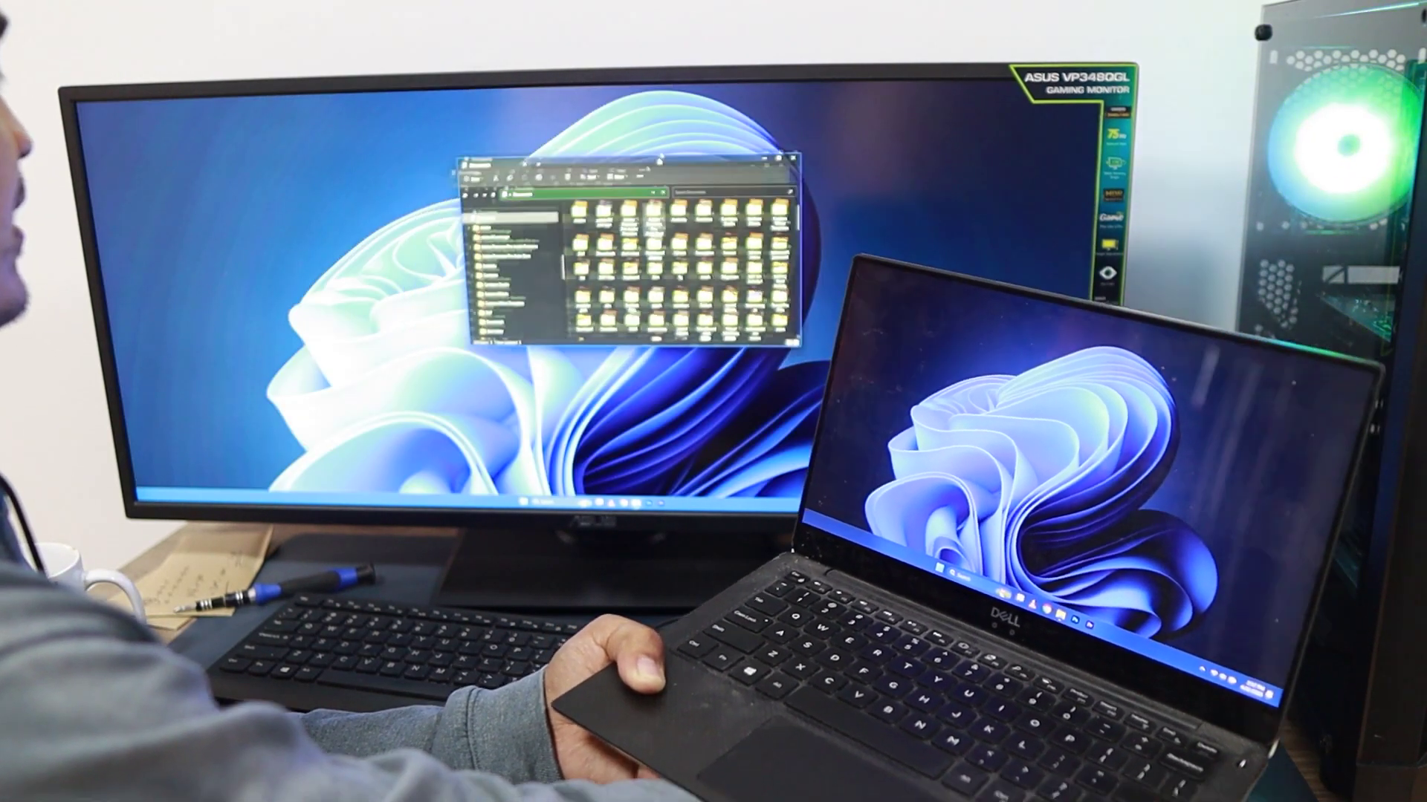